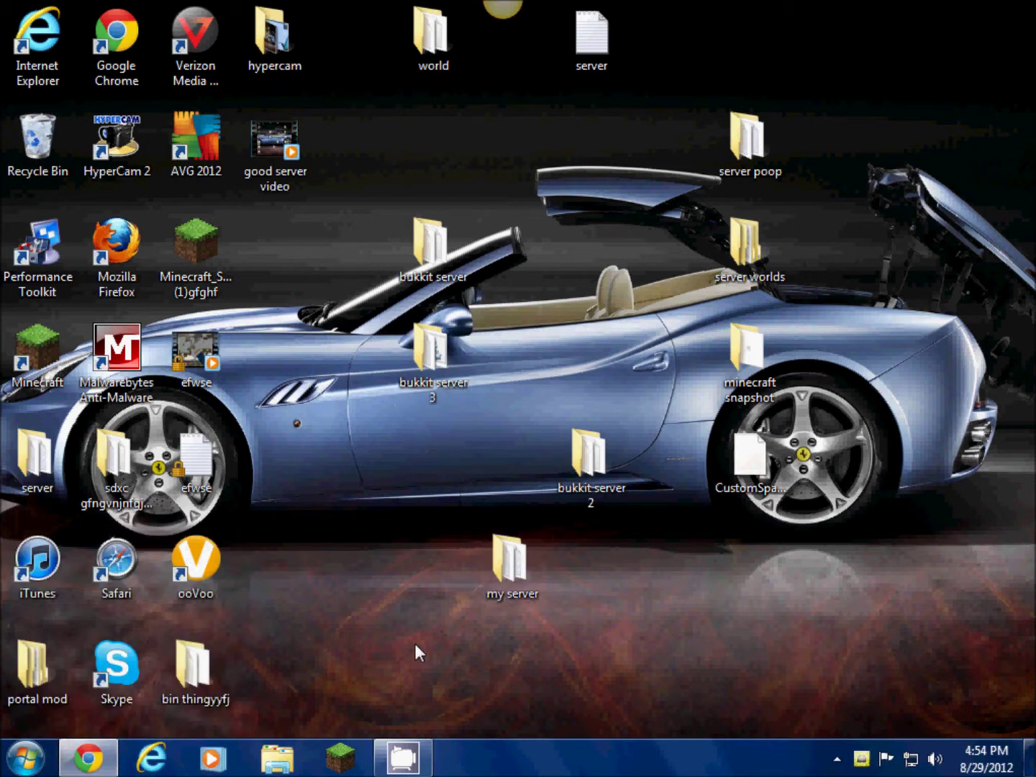
Create a new folder on the desktop and name it 'minecraft server tuttorial'
right_click(358, 551)
mouse_move(427, 469)
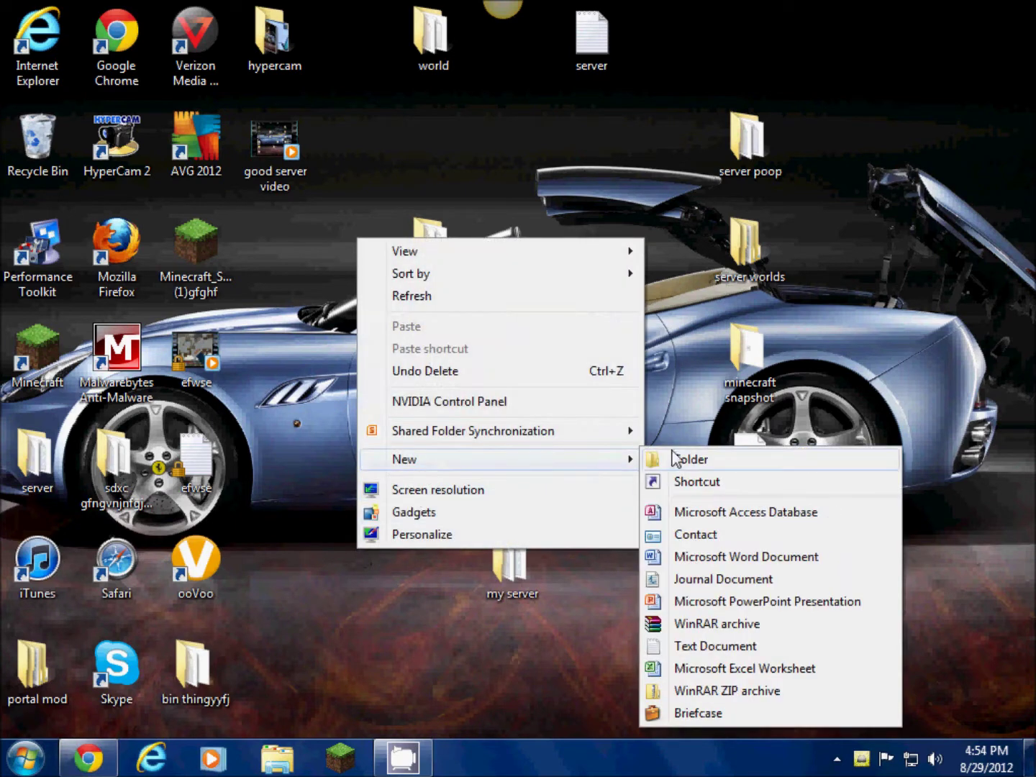
click(688, 456)
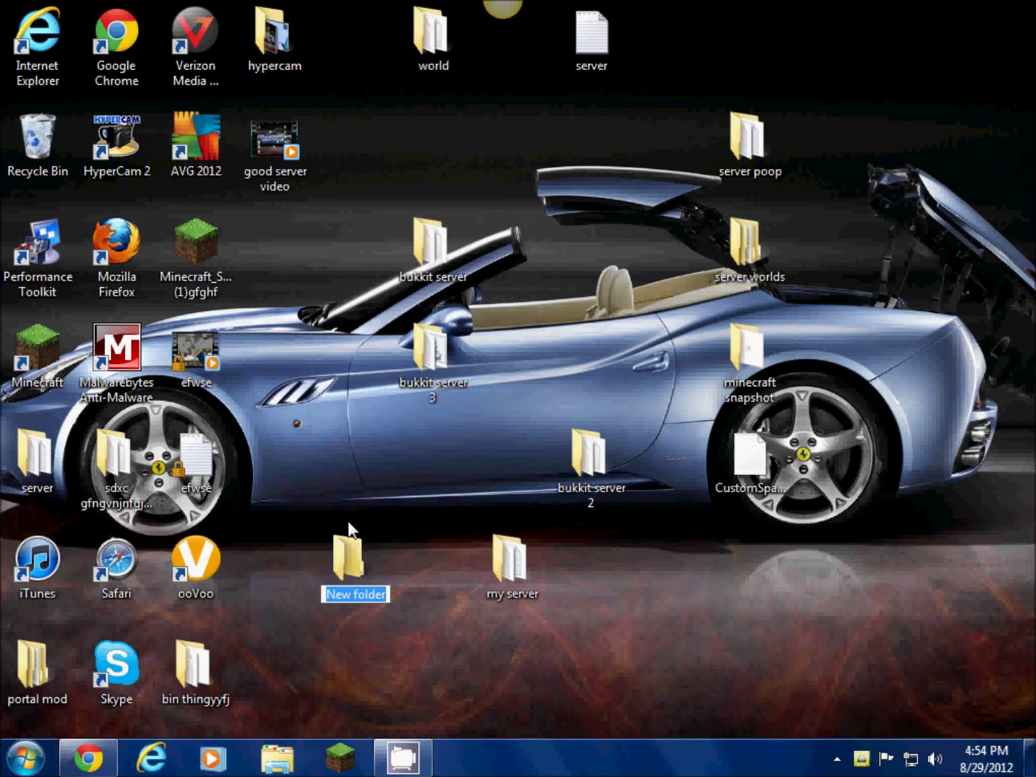
text(mi)
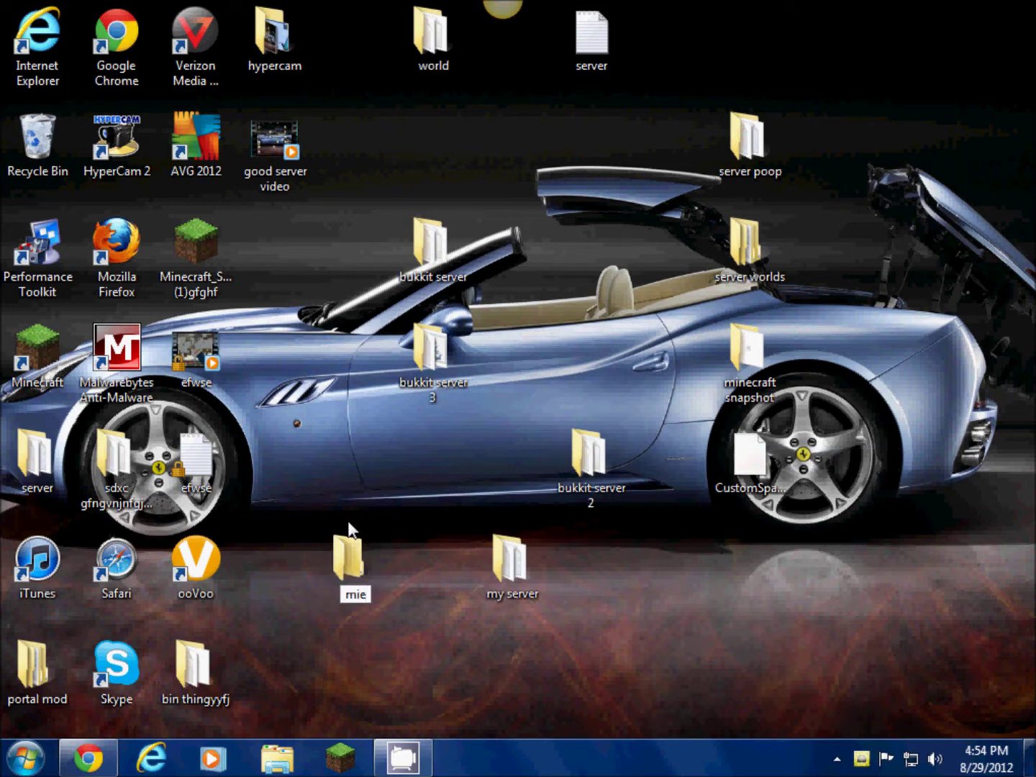
text(necraft )
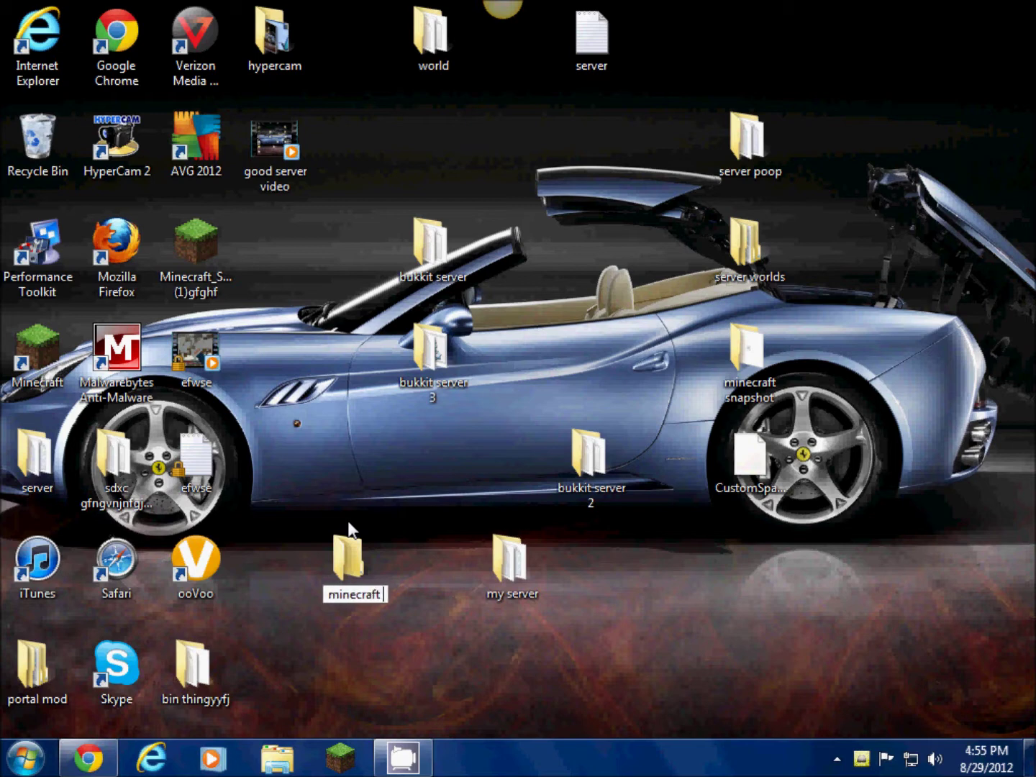
text(server)
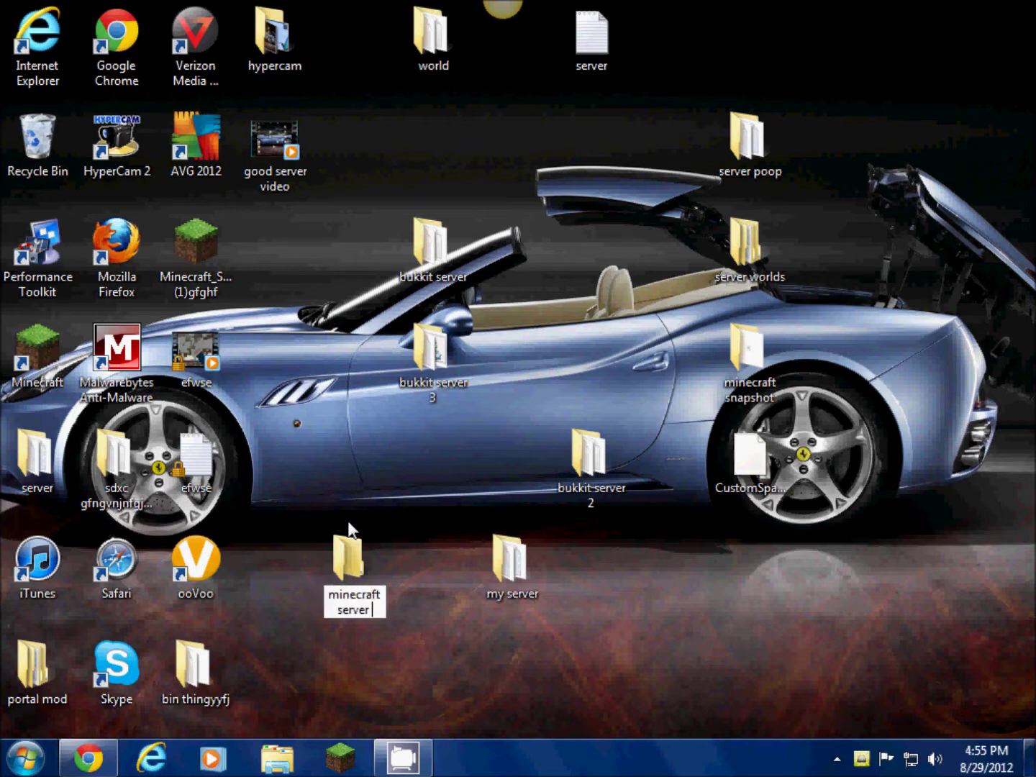
text( tuttori)
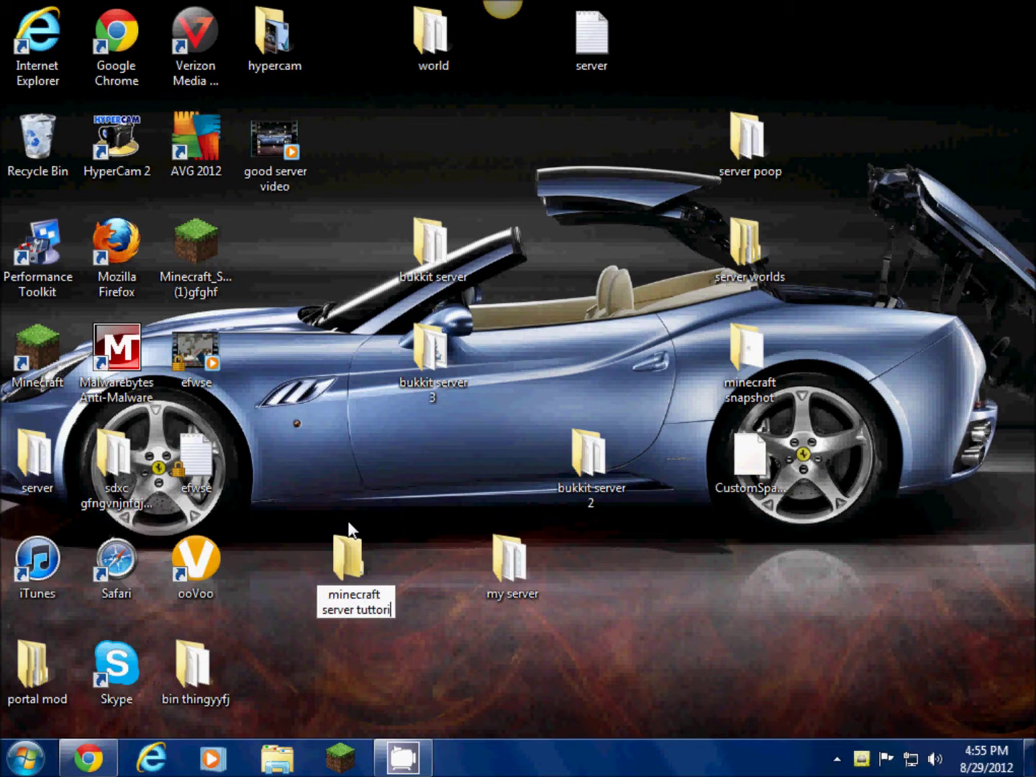
text(al)
key(Return)
click(359, 622)
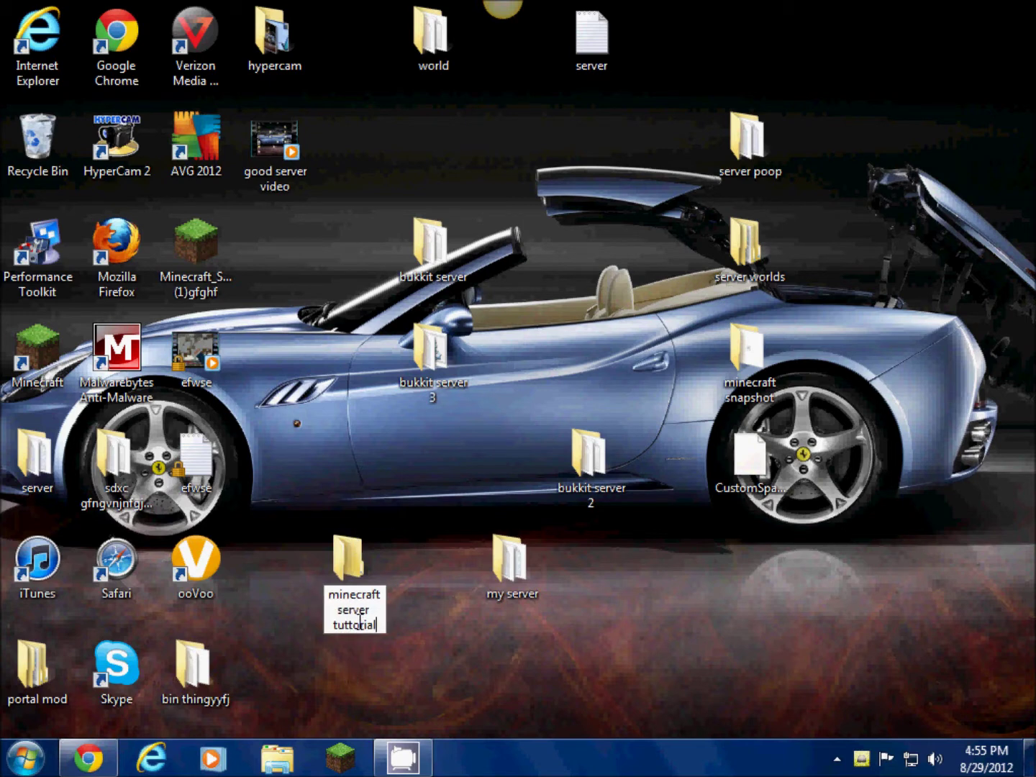
click(394, 618)
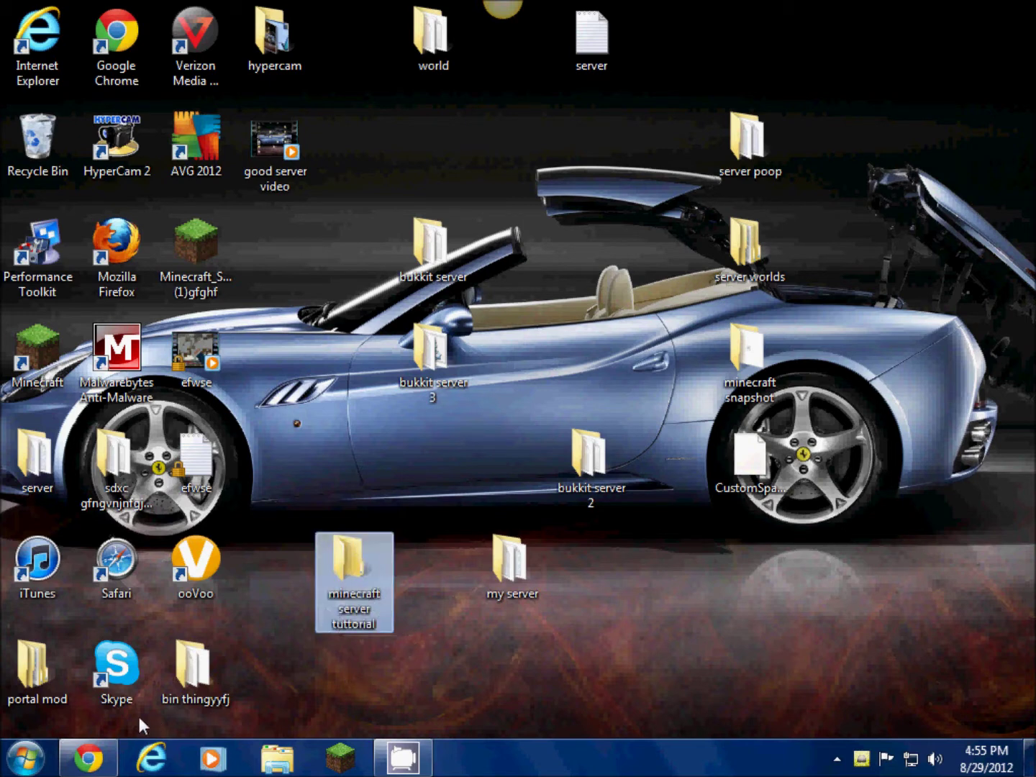
Go to the minecraft.net download page and start downloading Minecraft_Server.exe under Multiplayer Server
click(96, 771)
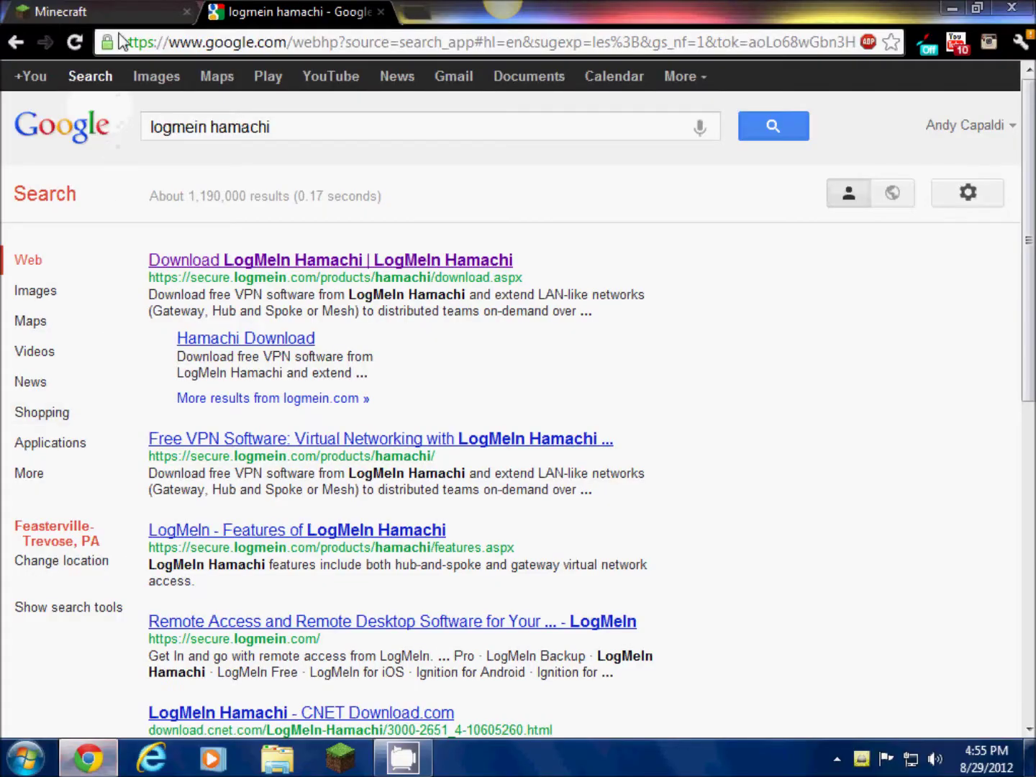
click(122, 7)
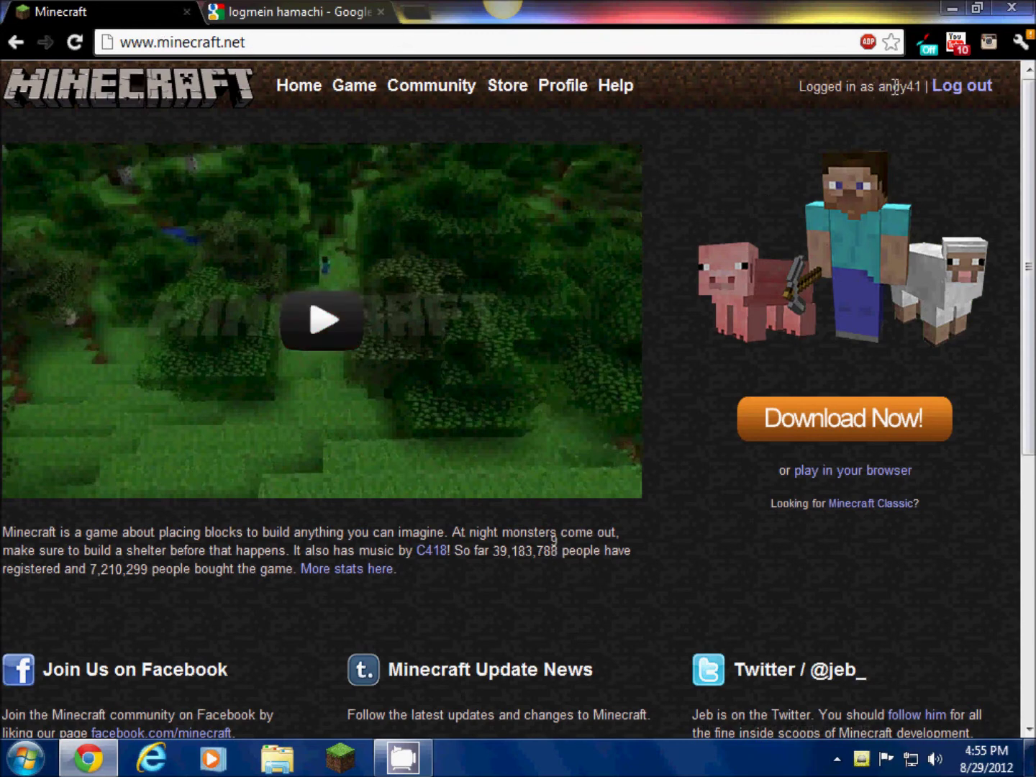
click(830, 425)
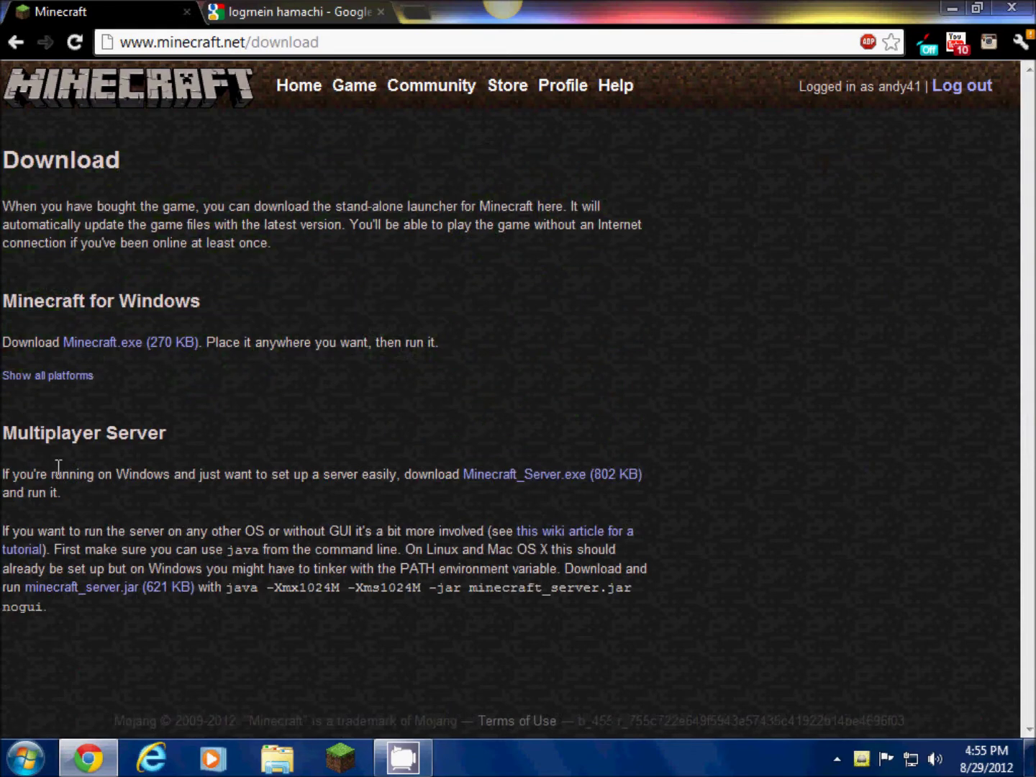
drag(16, 442, 175, 443)
click(175, 444)
click(573, 487)
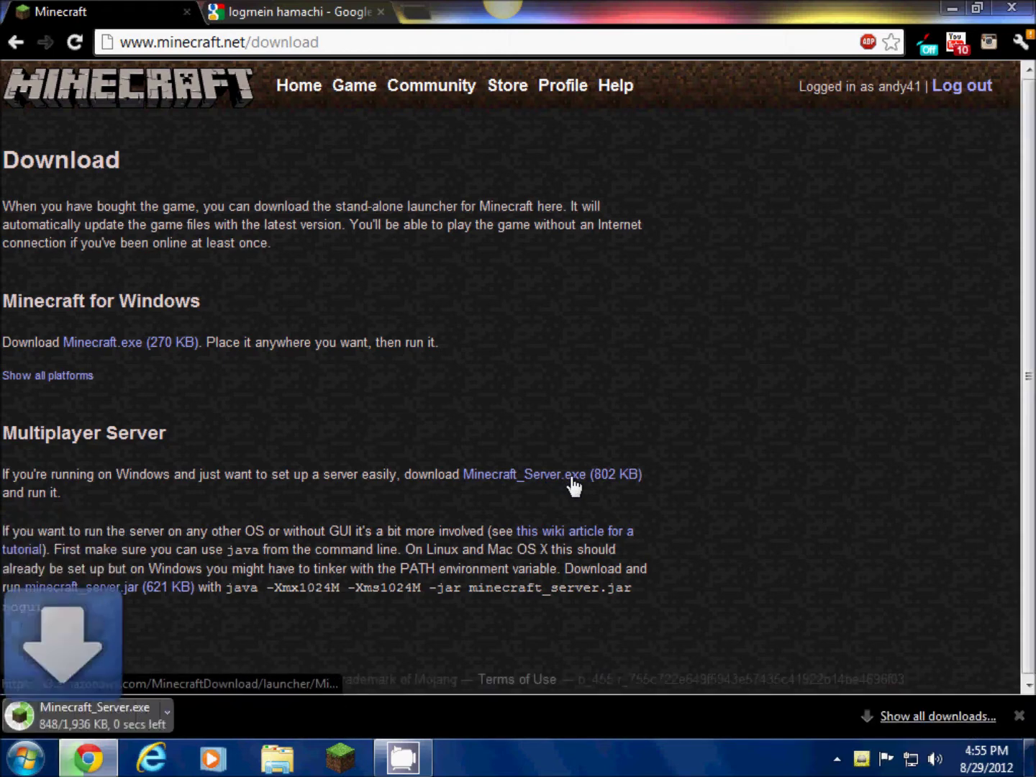
Use Save link as to put Minecraft_Server.exe in the desktop 'minecraft server tuttorial' folder
right_click(535, 481)
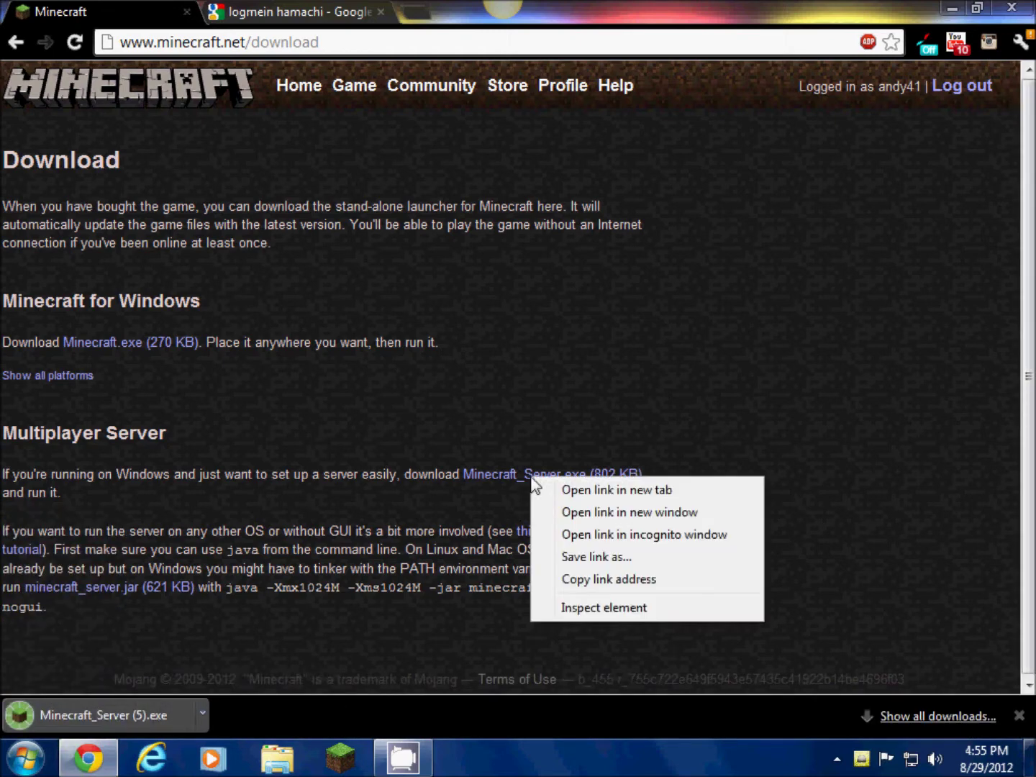
click(596, 558)
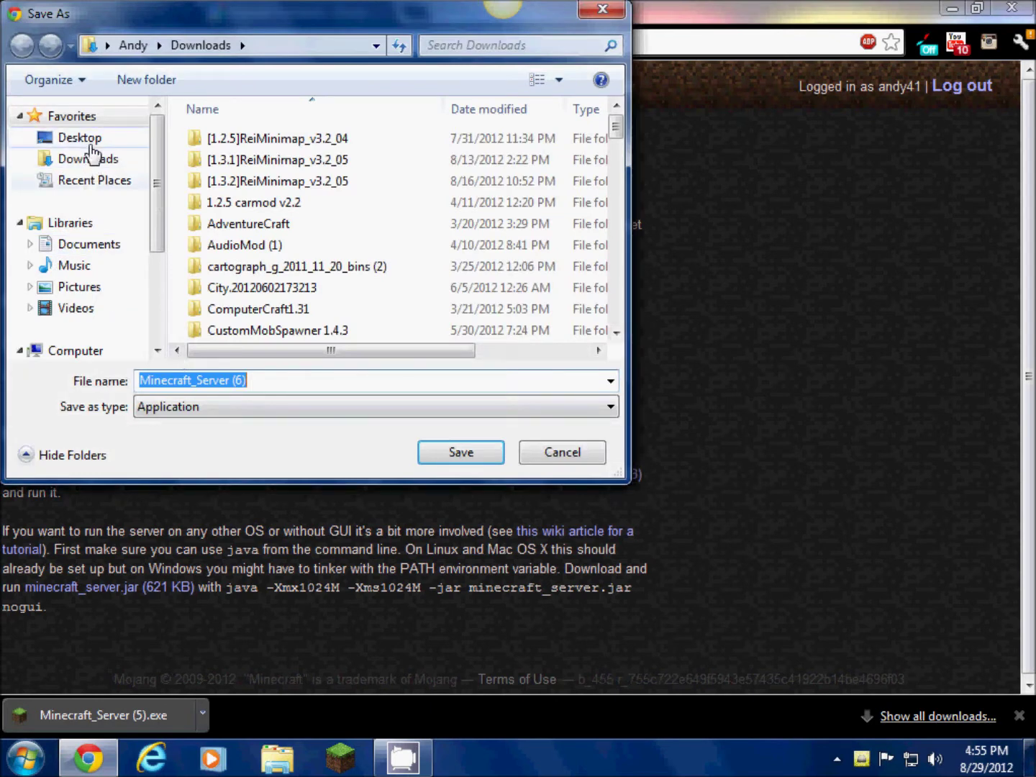
click(90, 142)
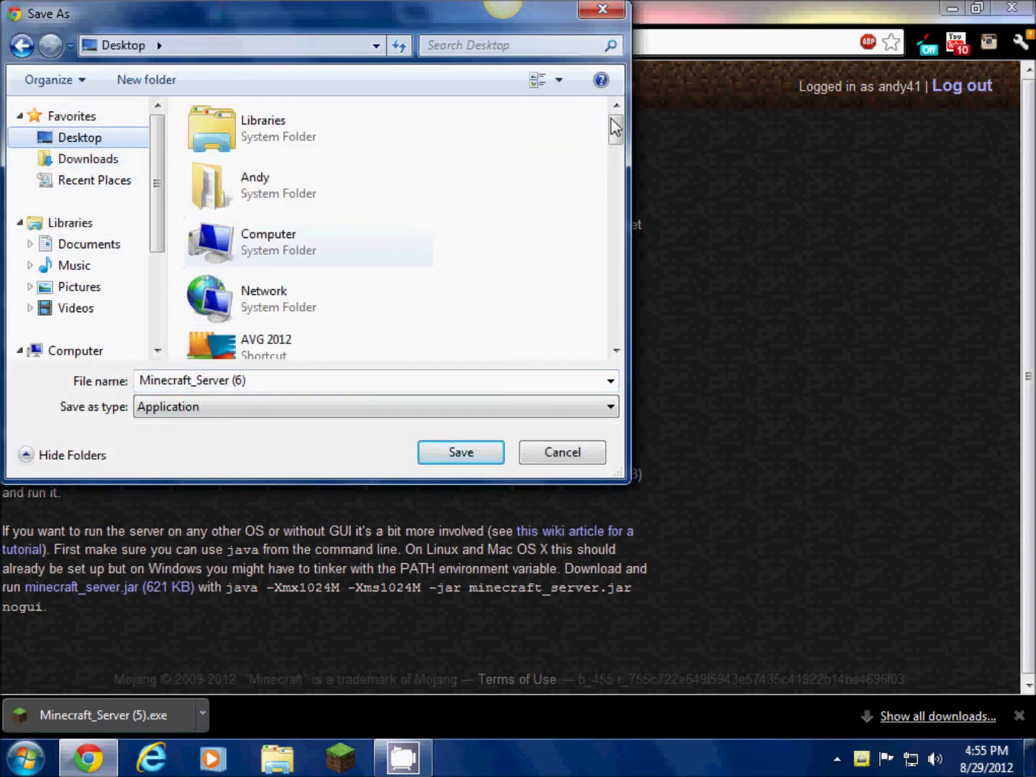
drag(615, 127, 628, 238)
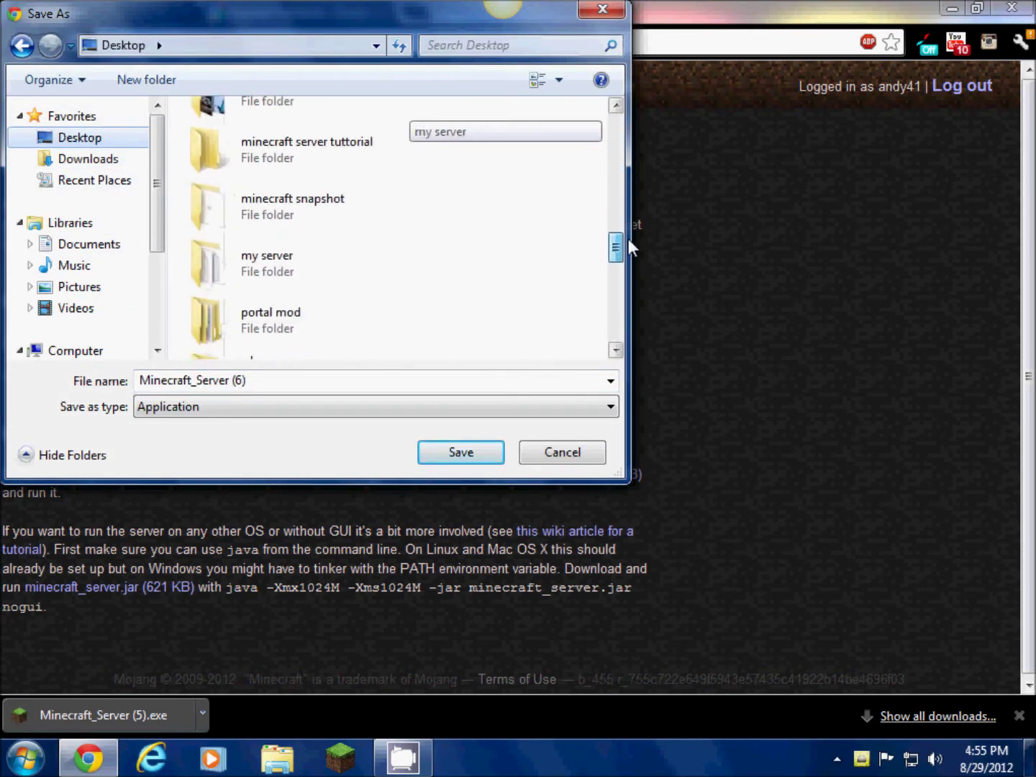
double_click(304, 161)
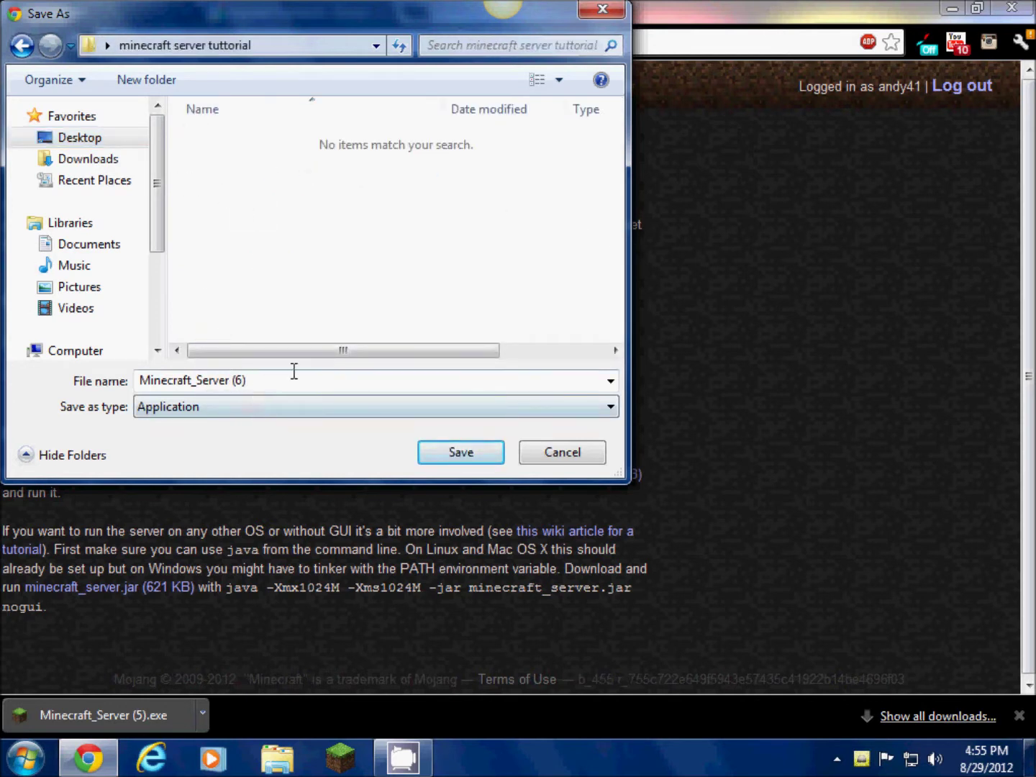
click(448, 455)
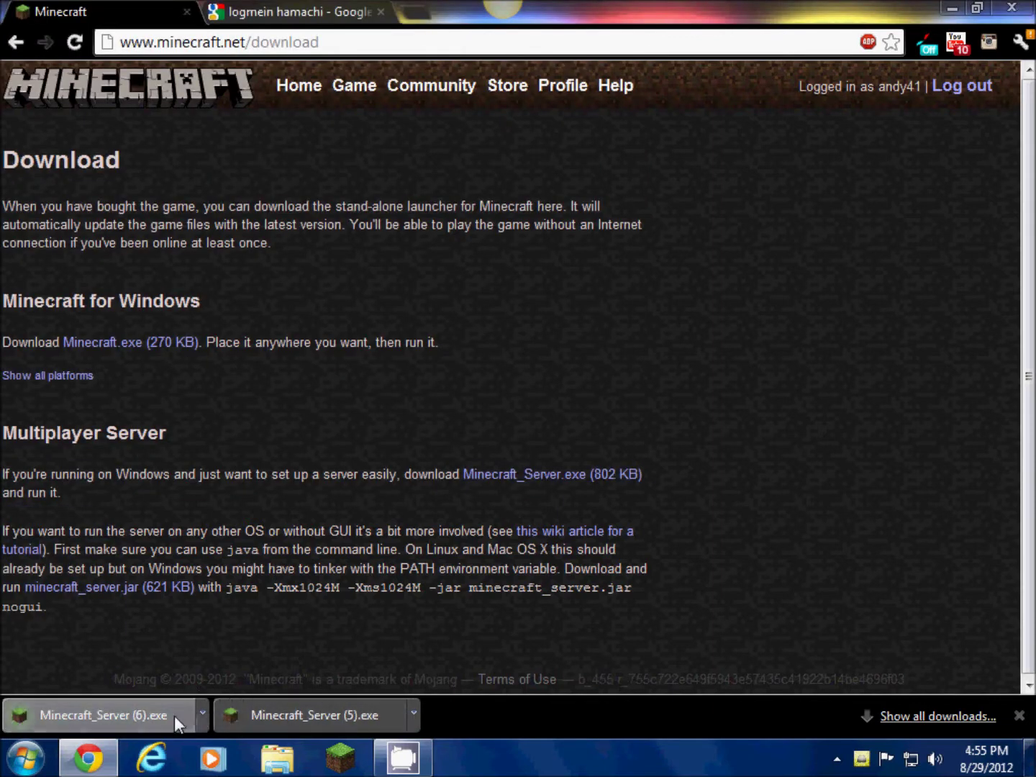
Run Minecraft_Server (6) from the tutorial folder, allowing it past the security warning
click(952, 8)
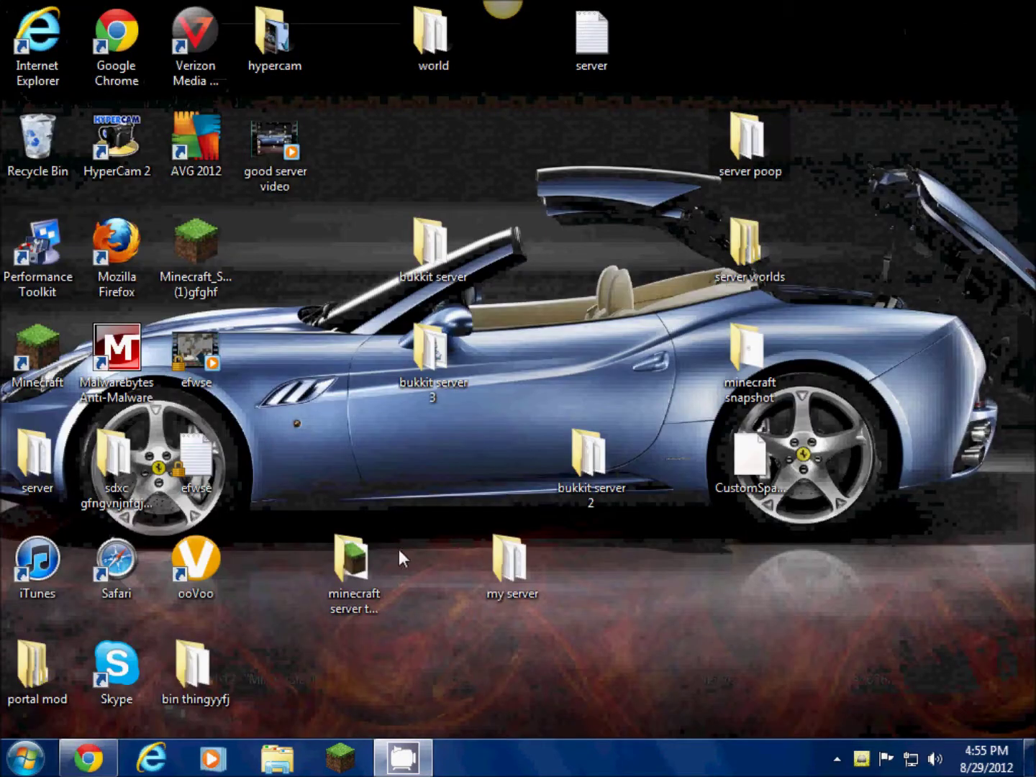
double_click(378, 566)
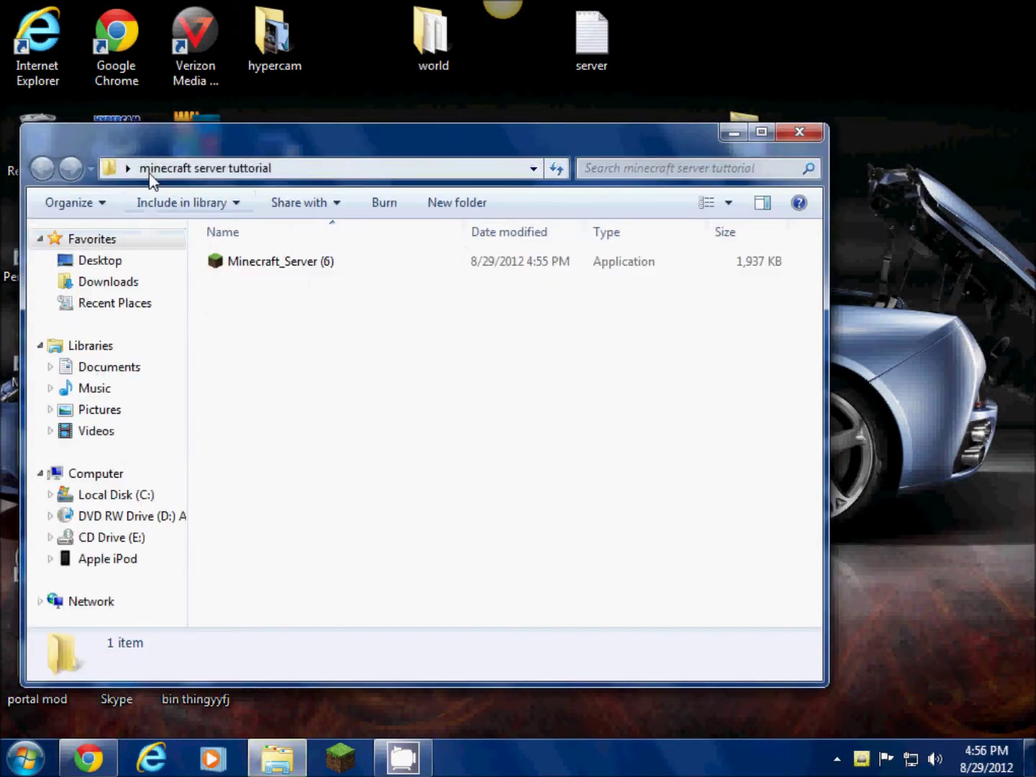
double_click(248, 262)
click(558, 394)
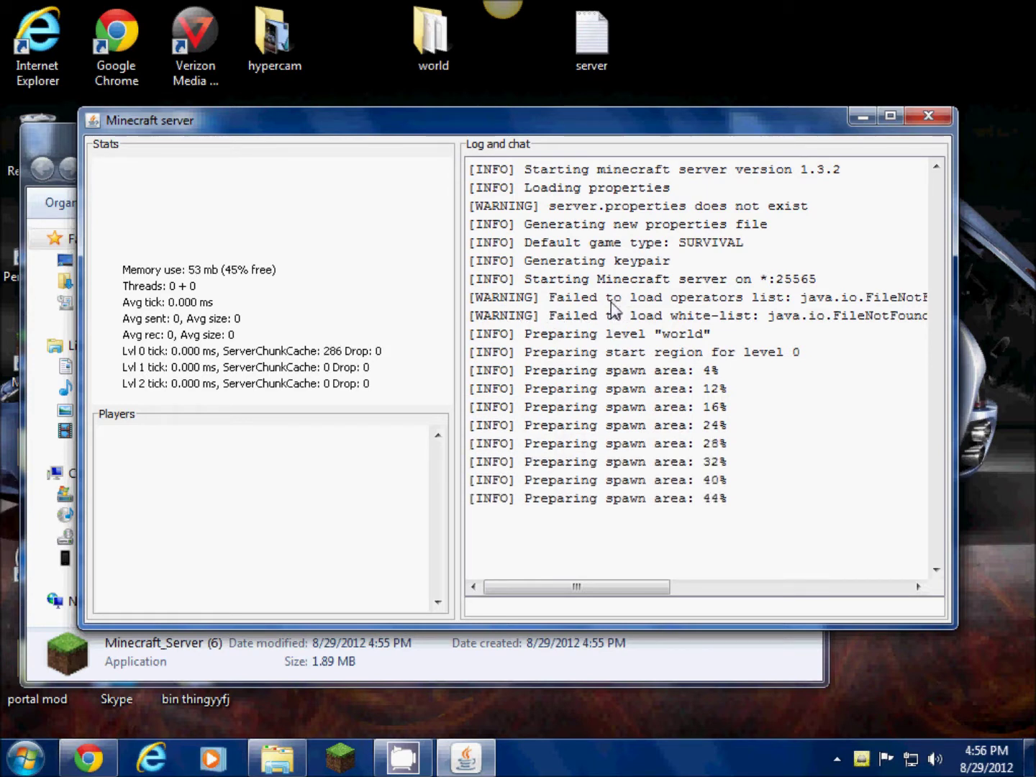
click(66, 139)
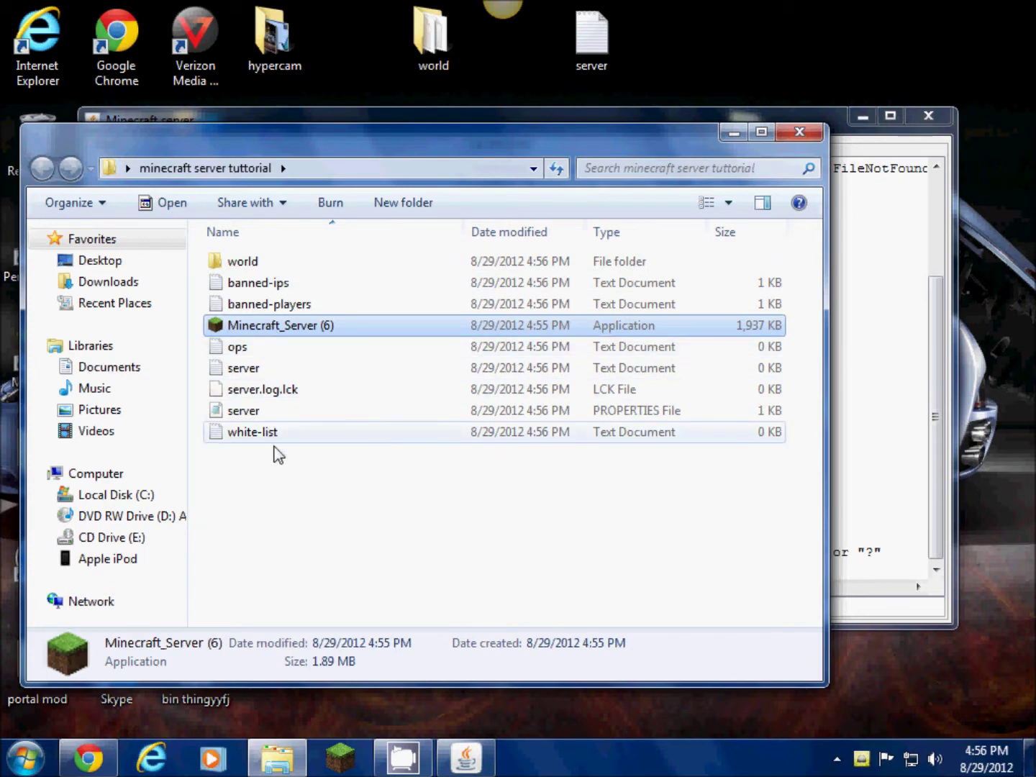
click(253, 268)
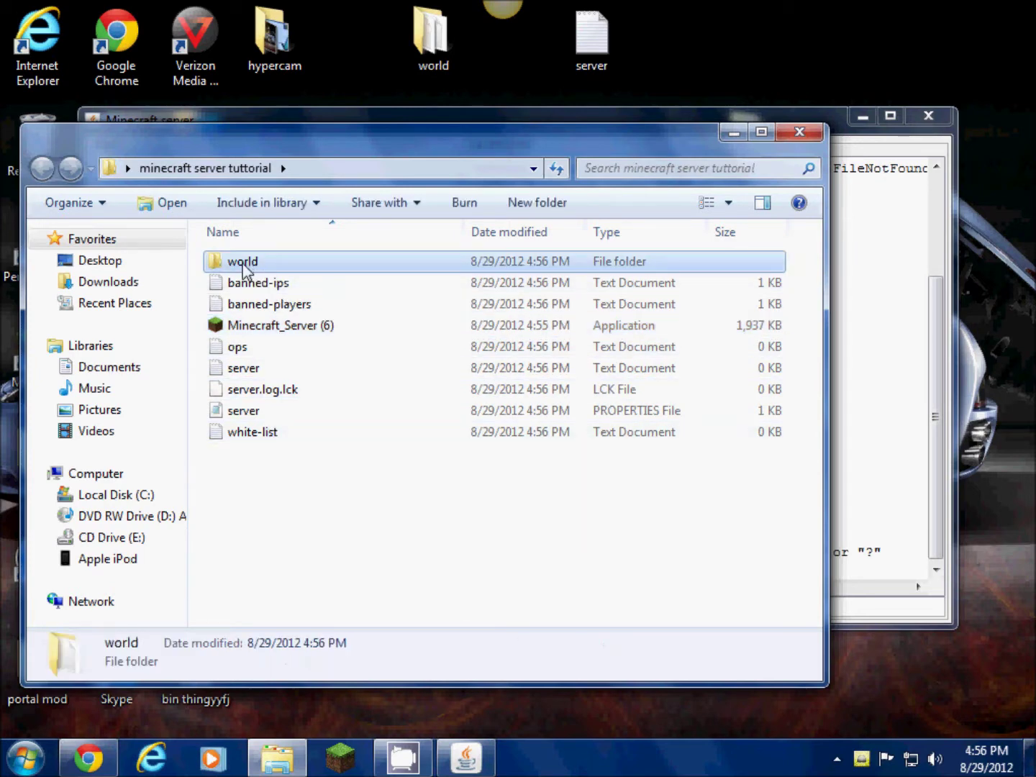
double_click(244, 265)
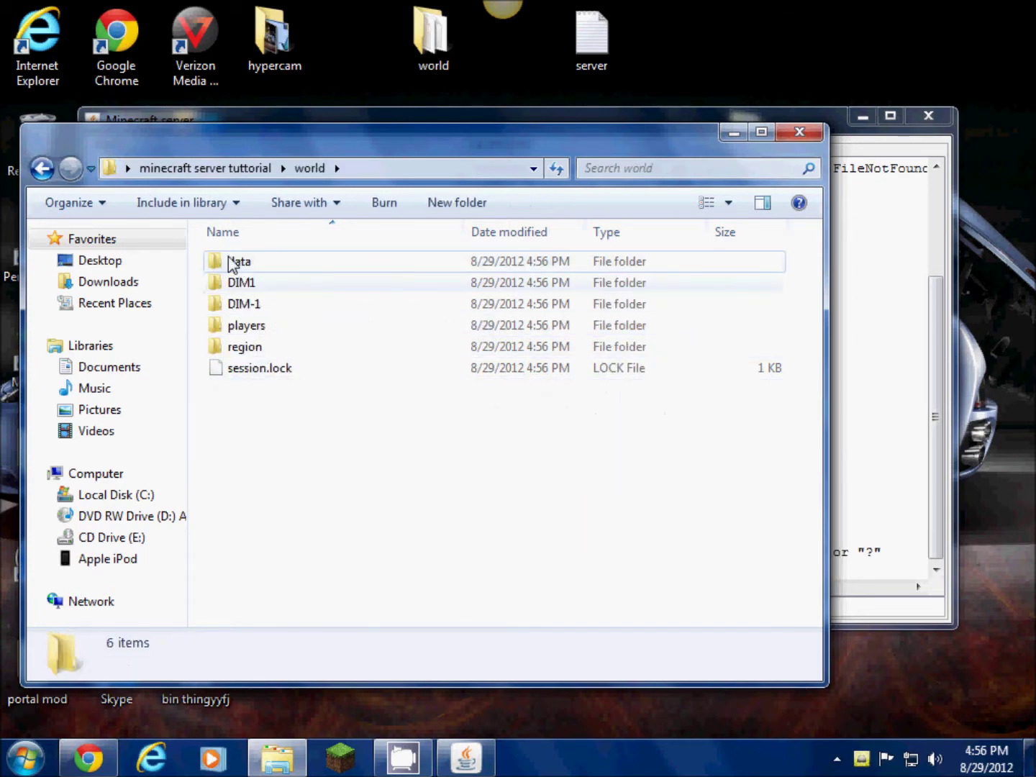
click(43, 177)
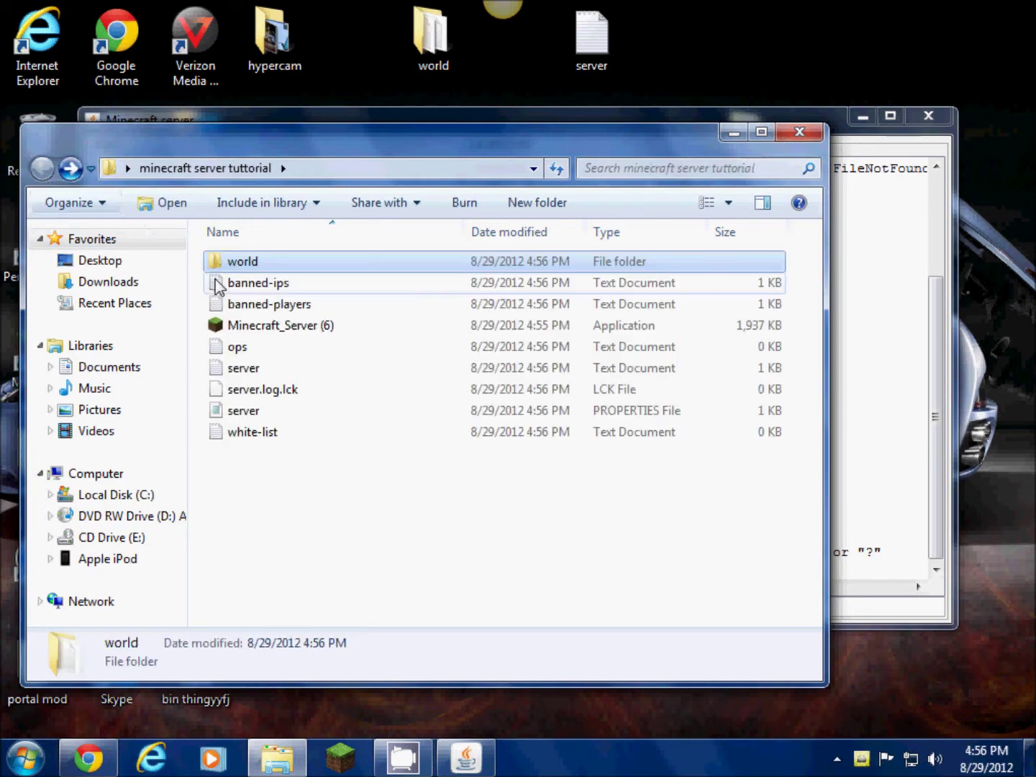
click(247, 289)
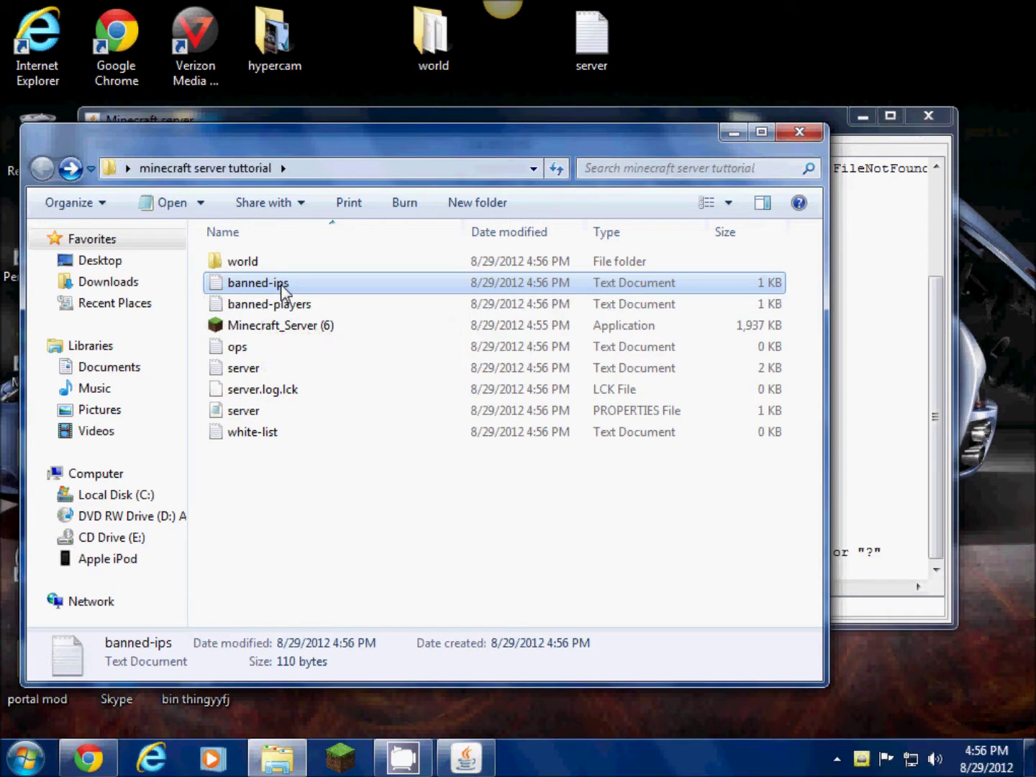
click(248, 307)
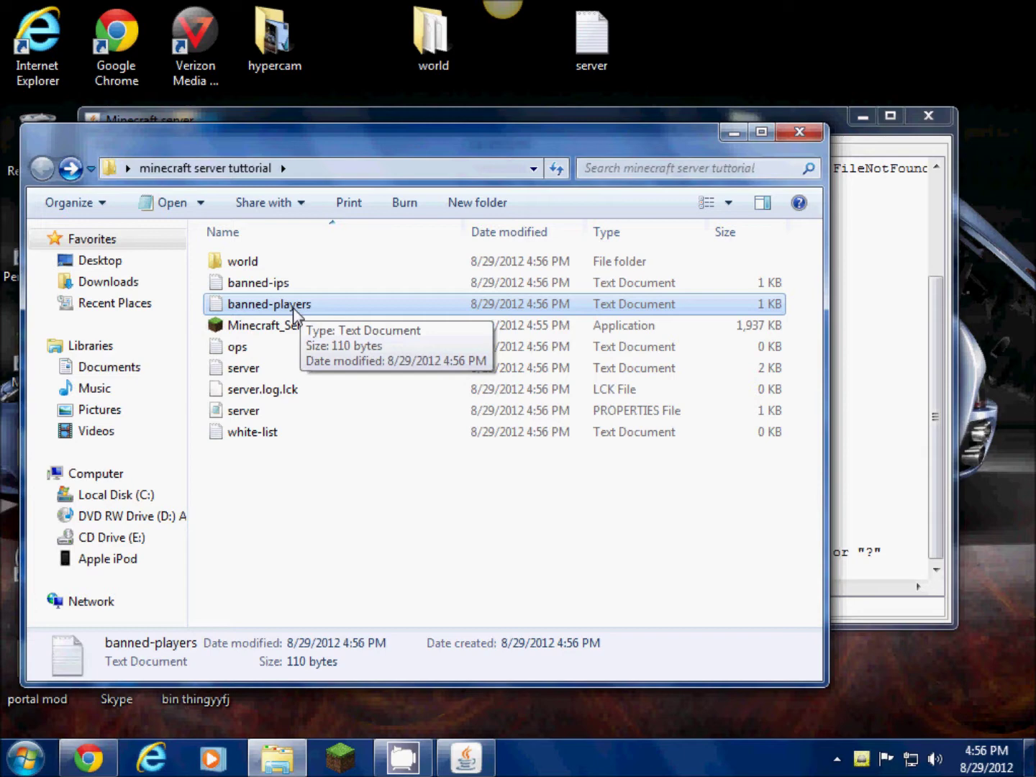
click(288, 326)
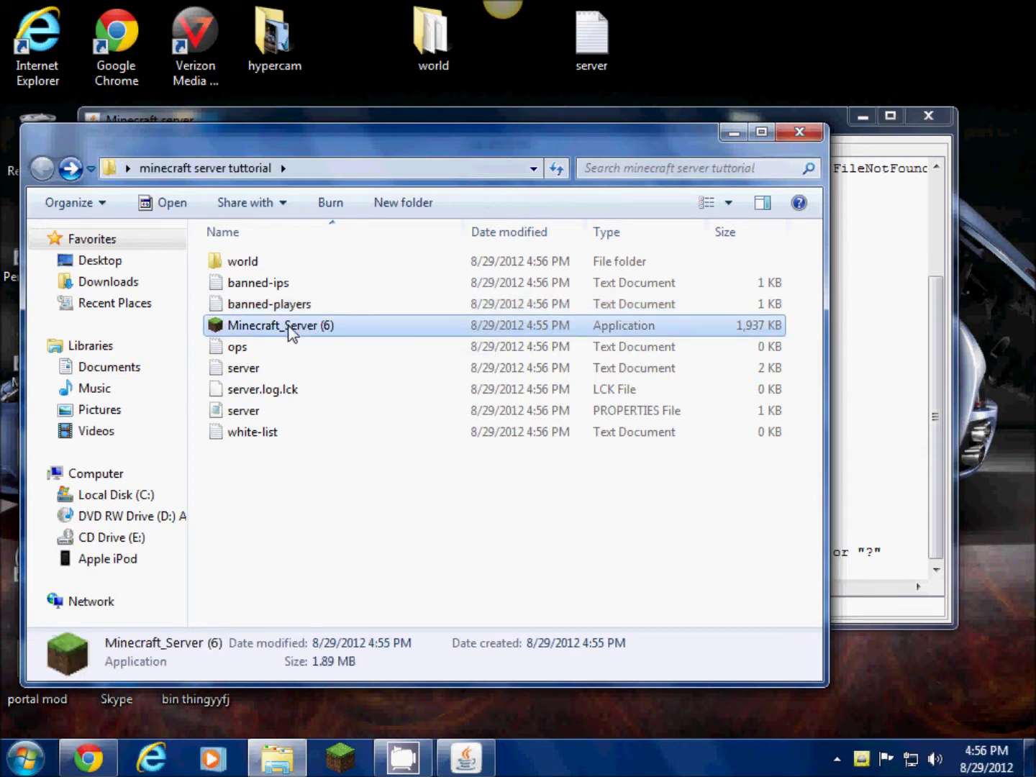
click(889, 316)
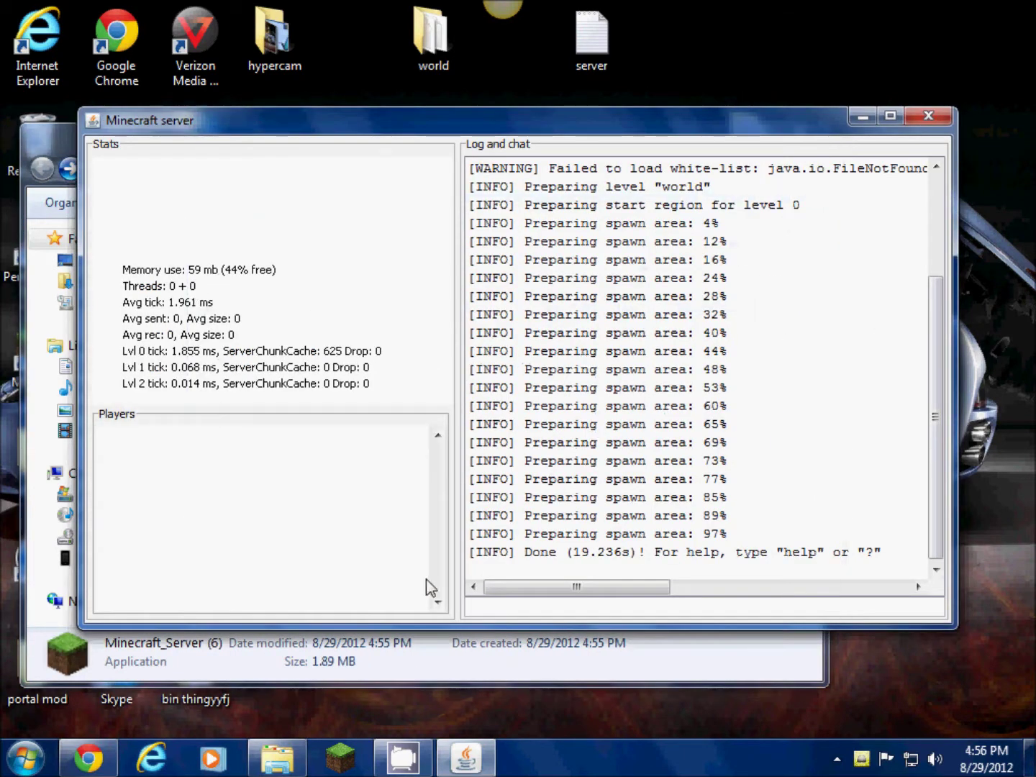
click(508, 669)
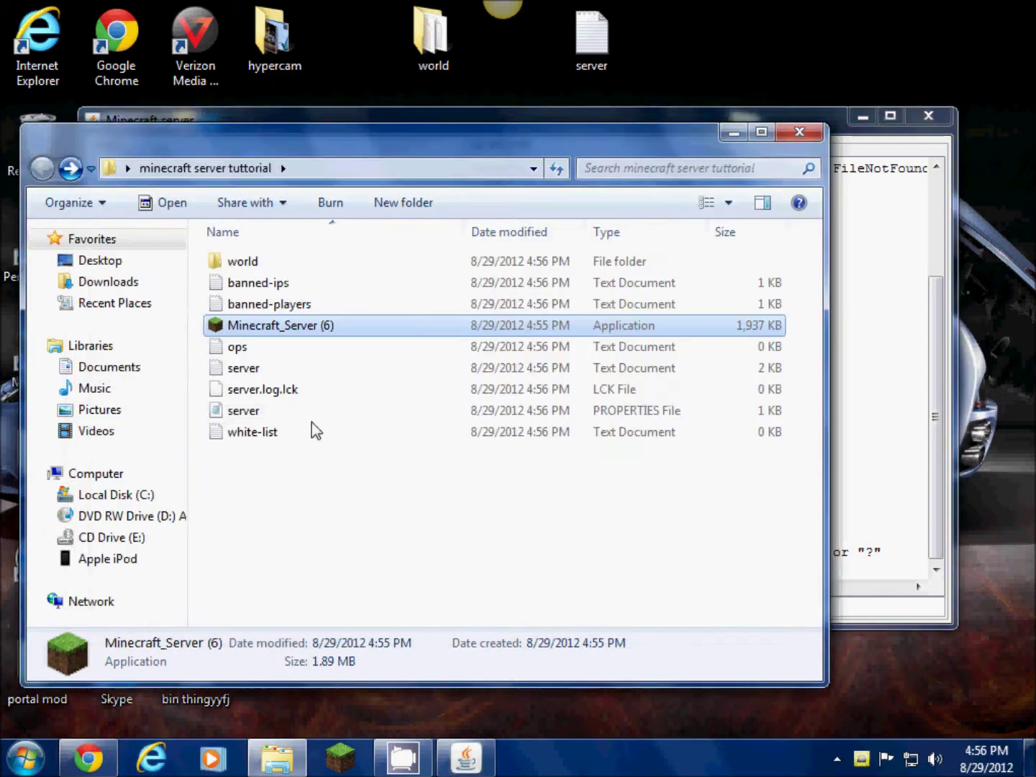
click(235, 353)
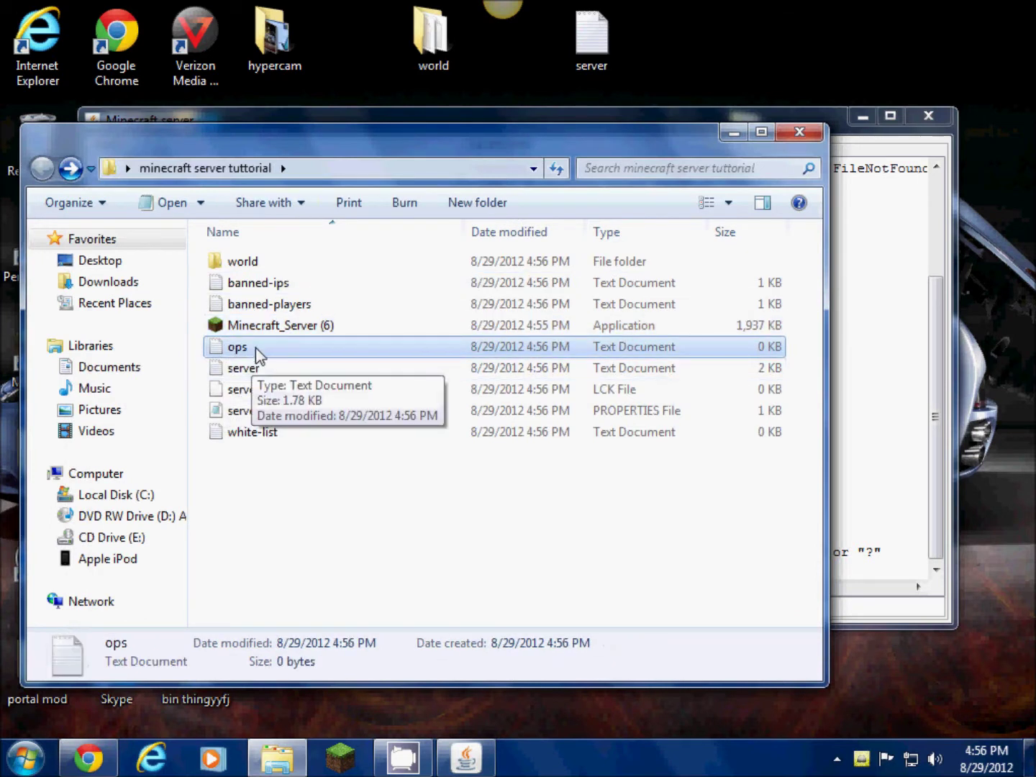
double_click(252, 342)
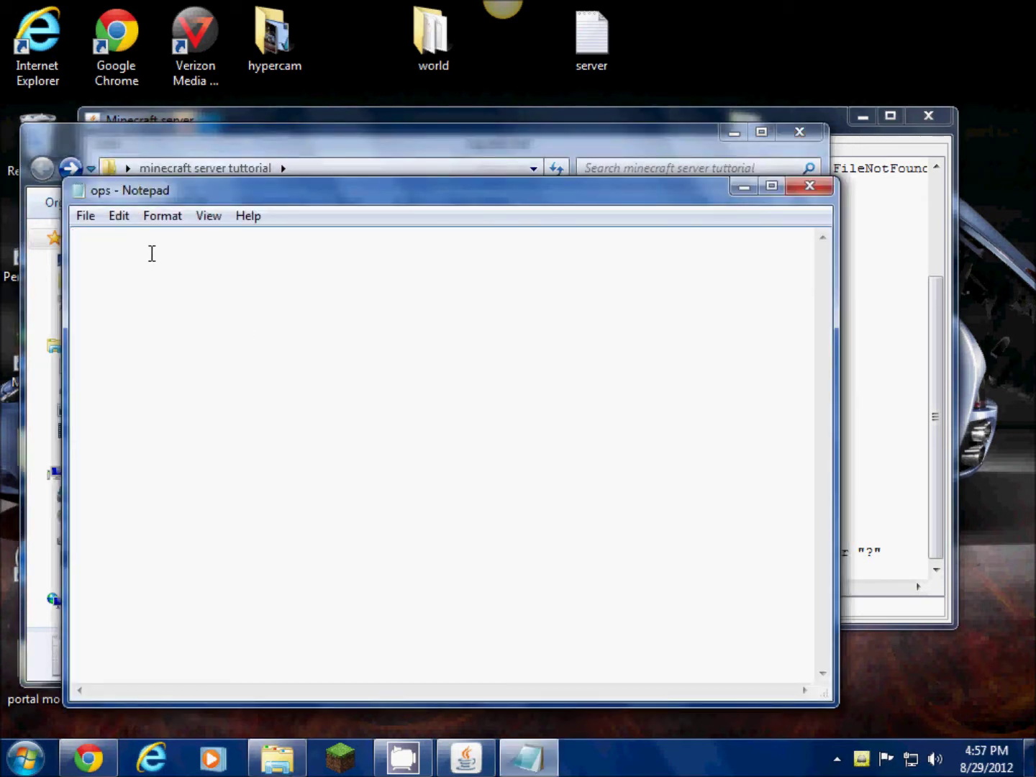
click(810, 186)
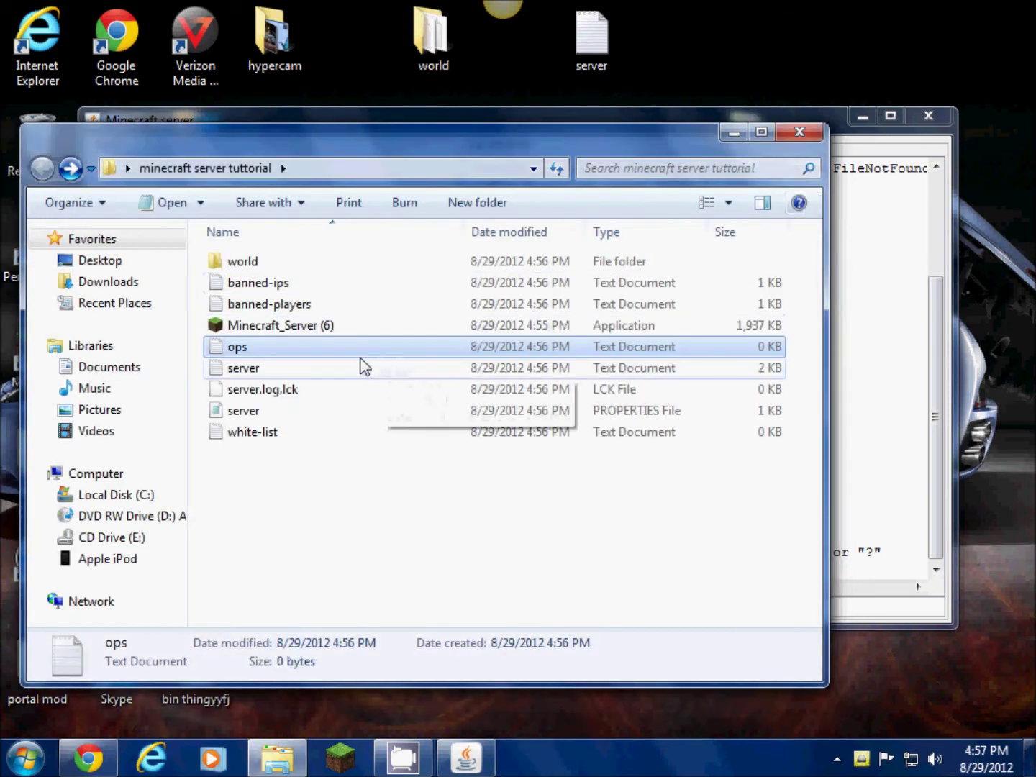
click(248, 373)
click(245, 389)
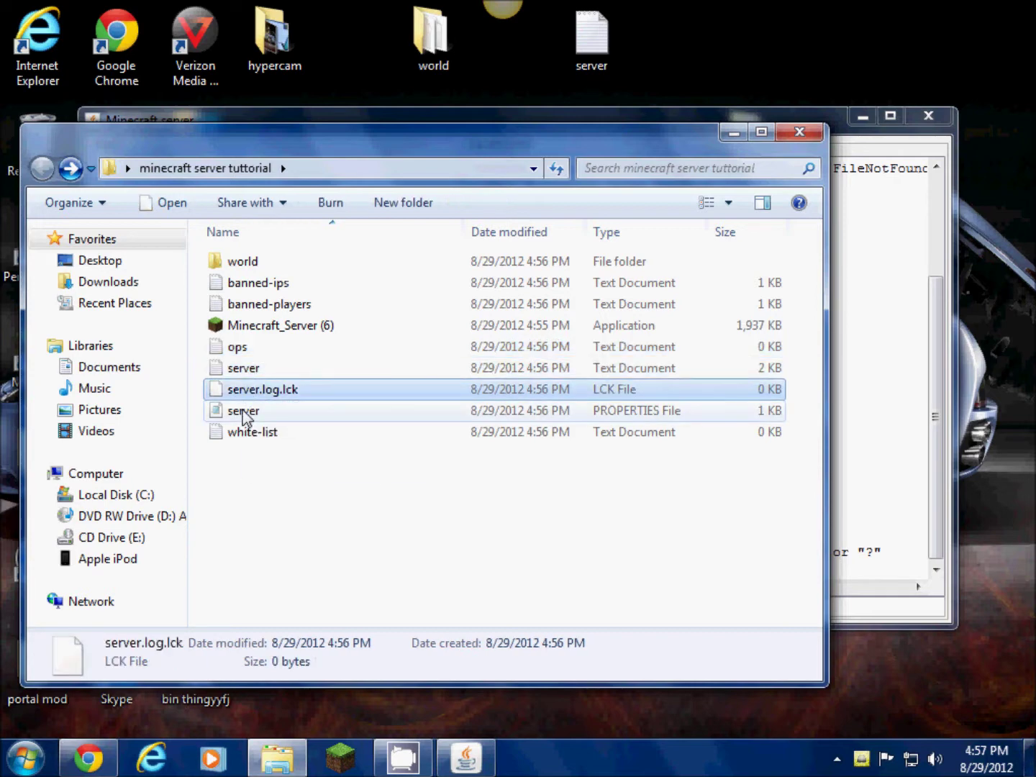
double_click(242, 411)
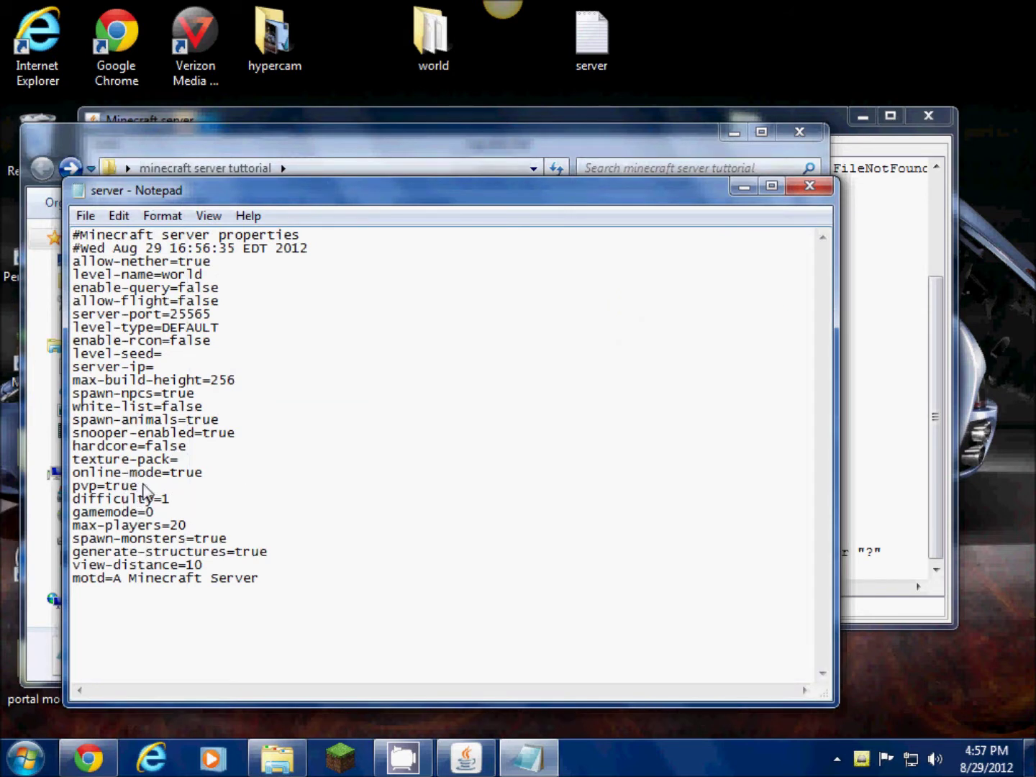
click(105, 489)
click(809, 186)
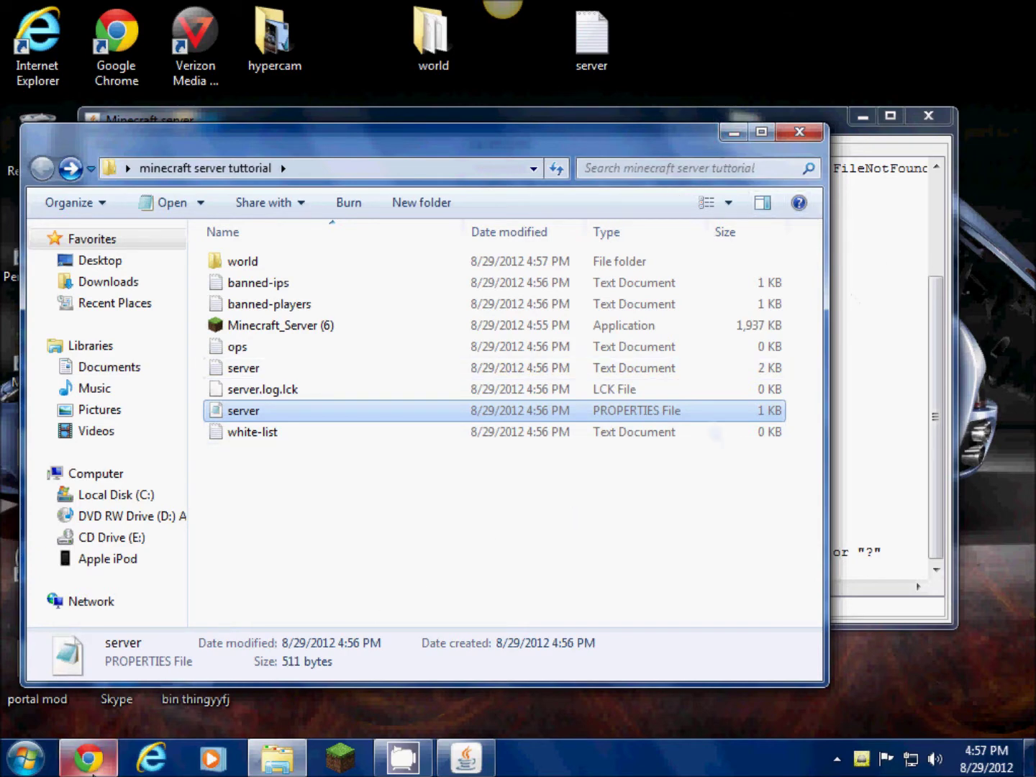
Open the Download LogMeIn Hamachi result from the Google search results
mouse_move(89, 763)
click(130, 633)
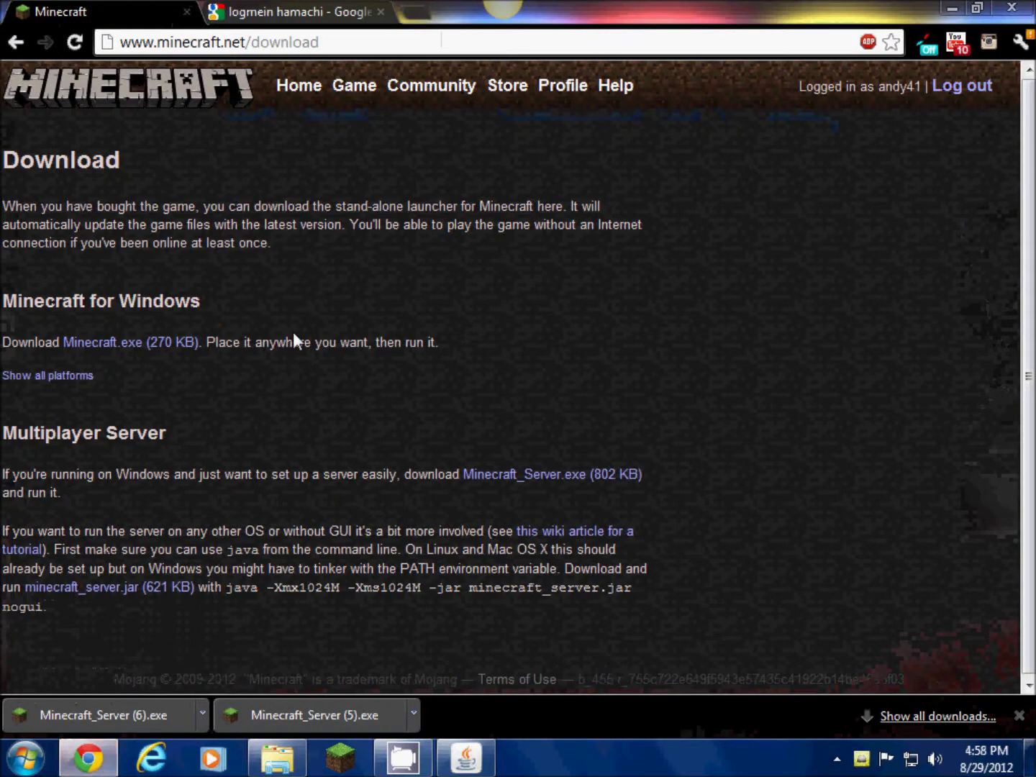
click(301, 13)
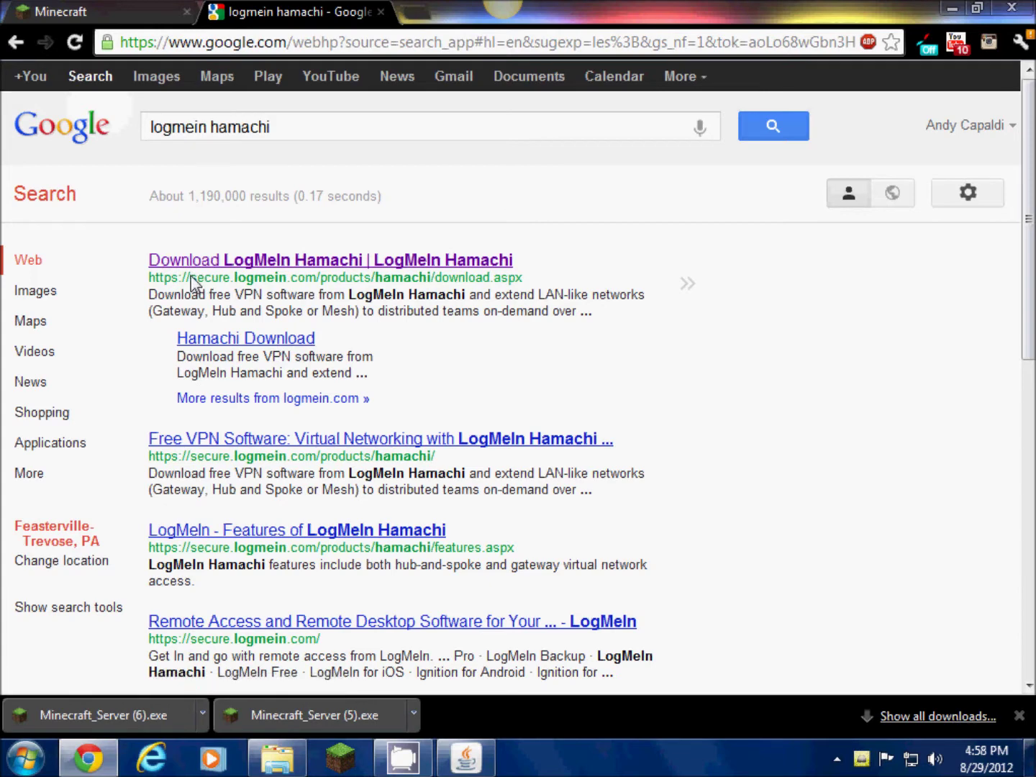
drag(191, 279, 319, 277)
click(325, 284)
click(220, 264)
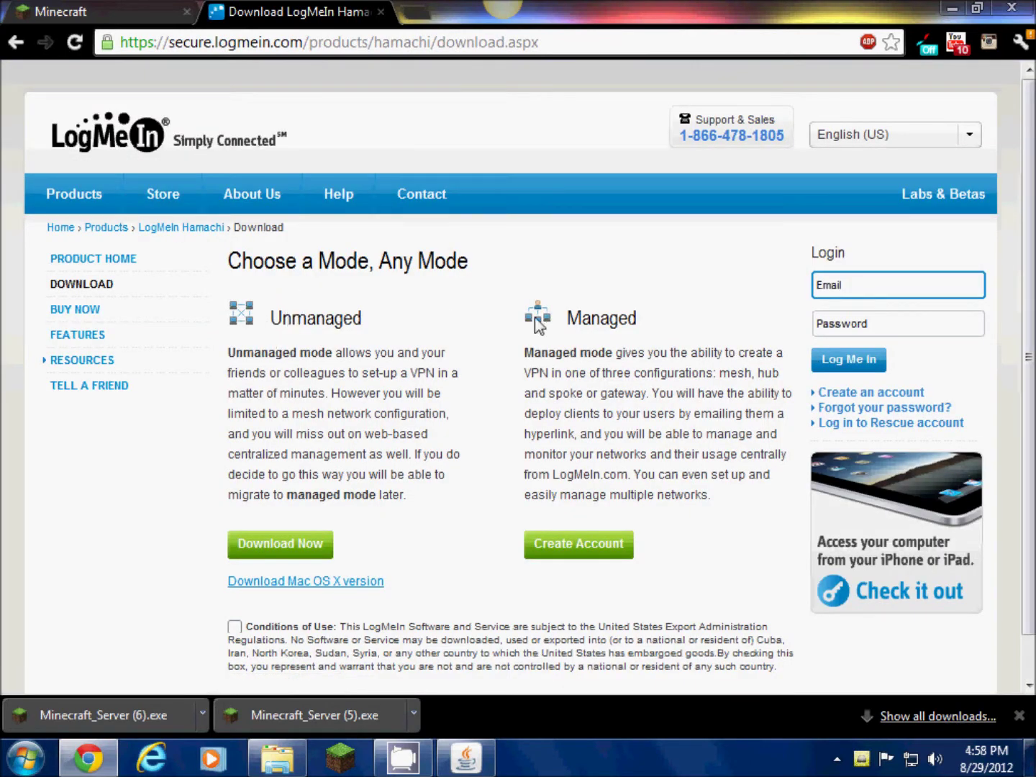
Tick the checkbox agreeing to Hamachi's Conditions of Use
click(235, 626)
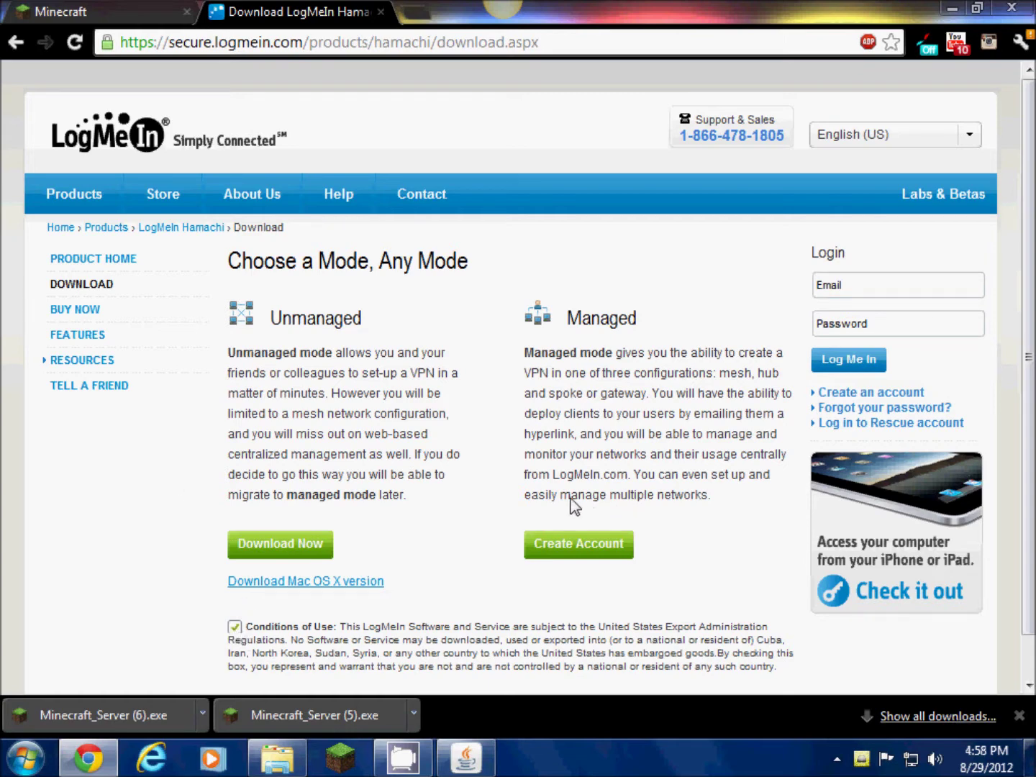
scroll(484, 476, down, 2)
scroll(484, 476, up, 2)
drag(271, 626, 308, 613)
click(319, 625)
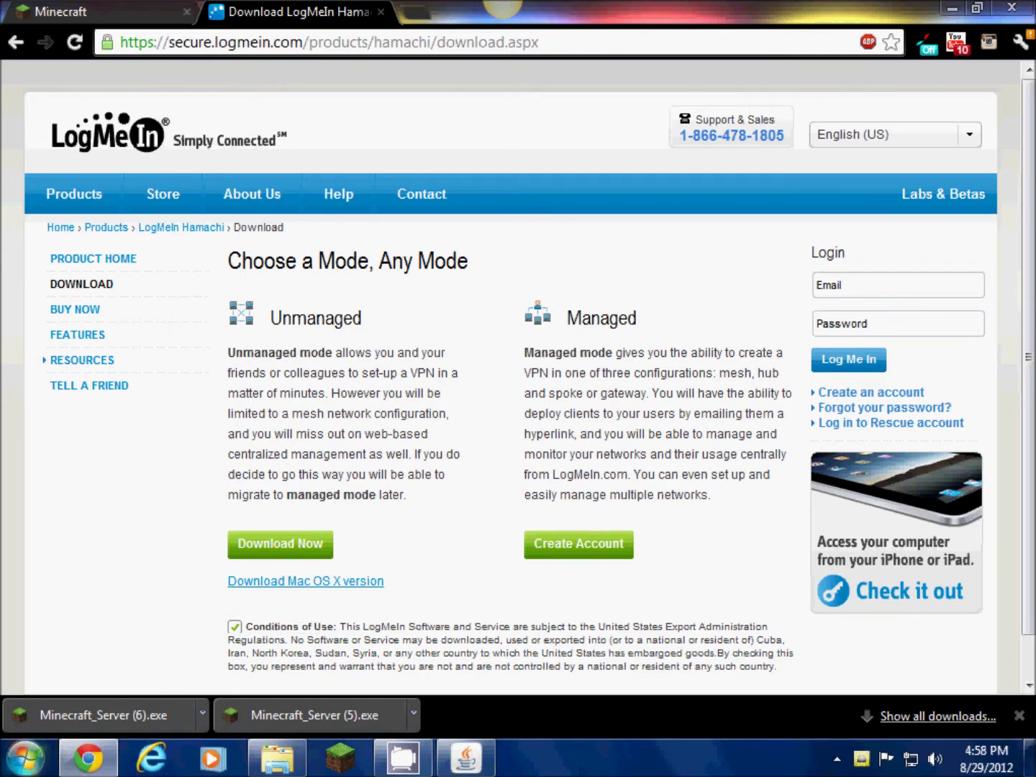
click(28, 759)
Launch LogMeIn Hamachi via Start search 'logme' and place it beside the server folder
text(logme)
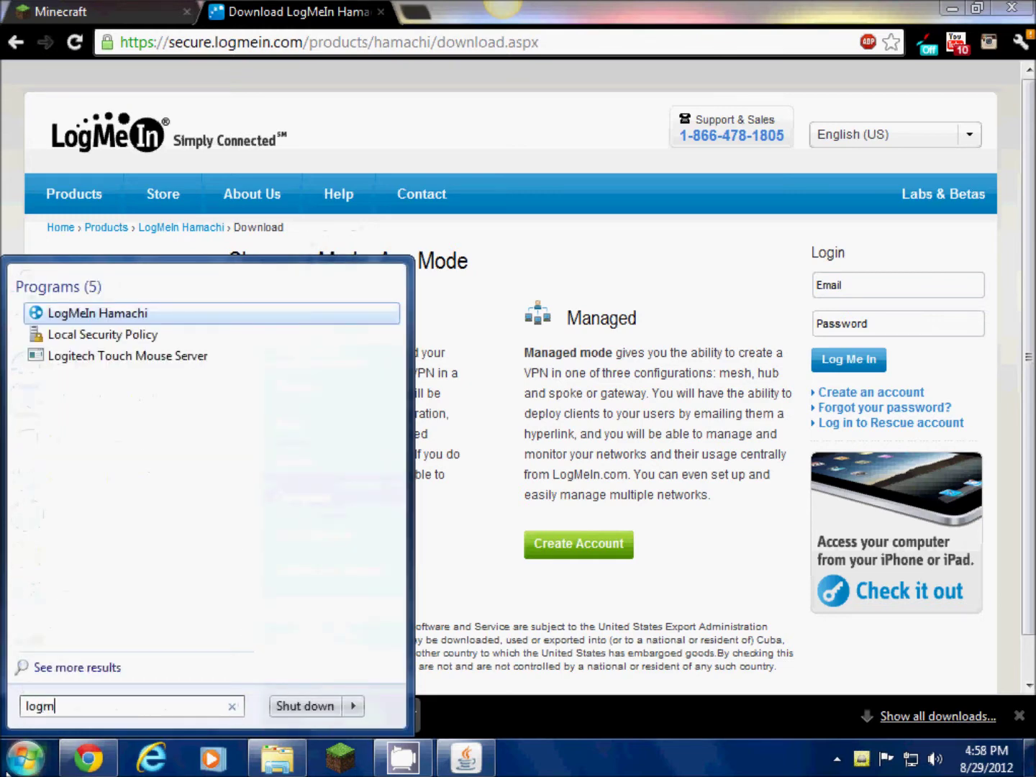
click(105, 314)
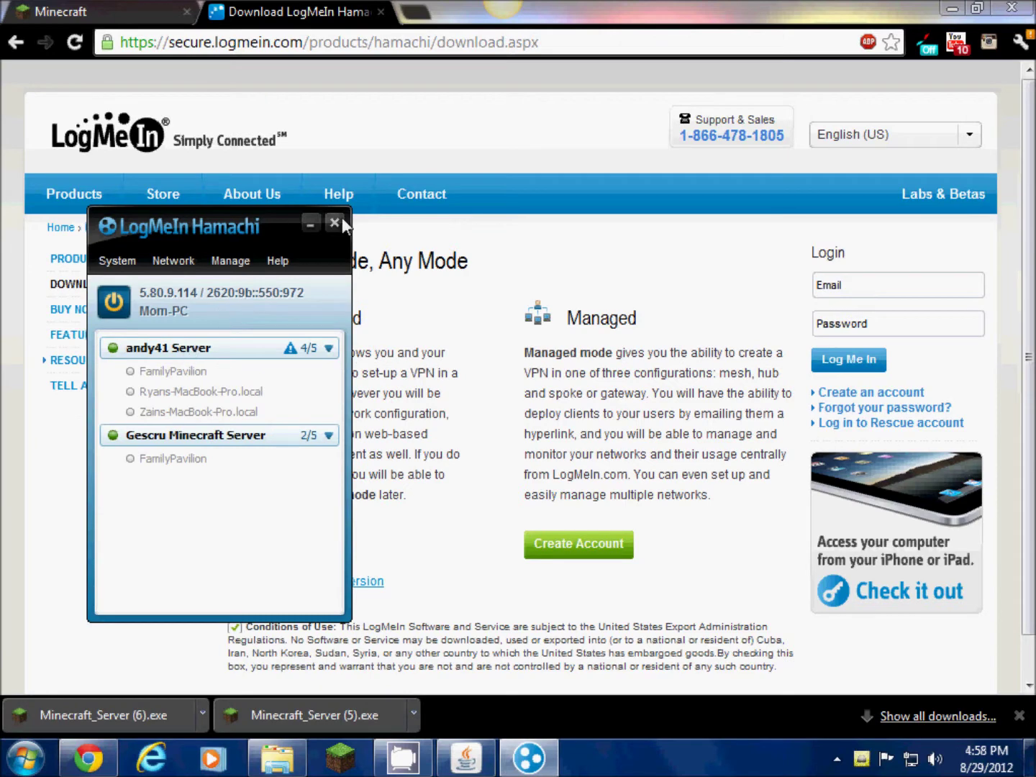
click(952, 8)
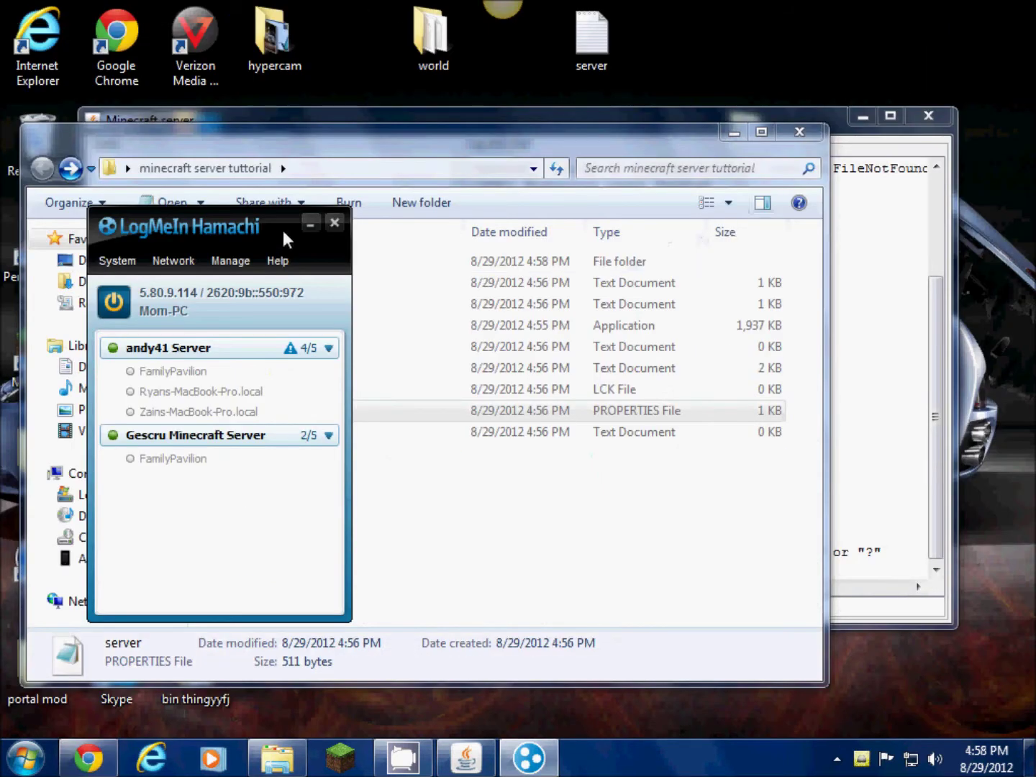
drag(282, 230, 917, 262)
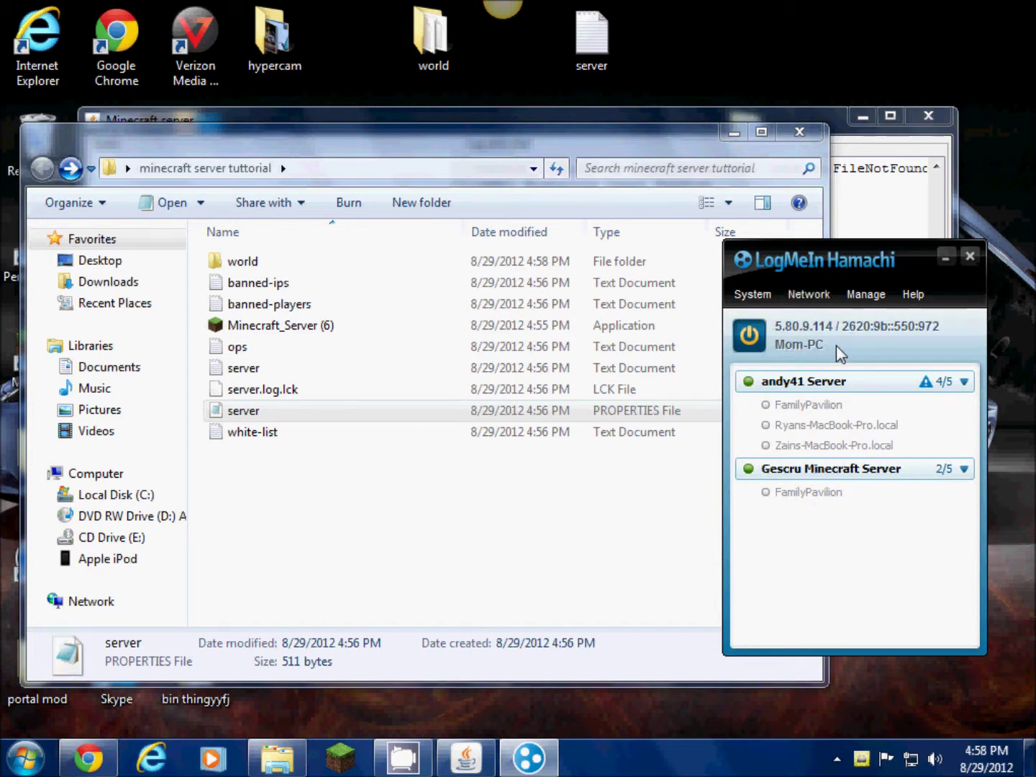
Open Hamachi's Create a new network dialog, then cancel without creating one
click(826, 295)
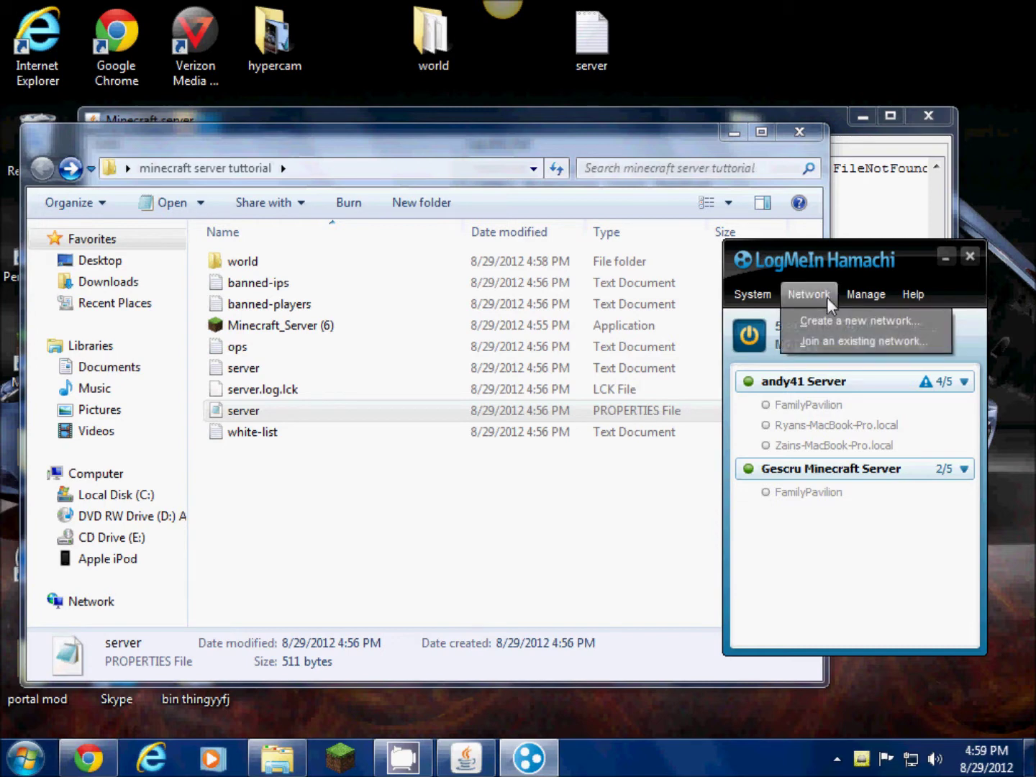
click(828, 321)
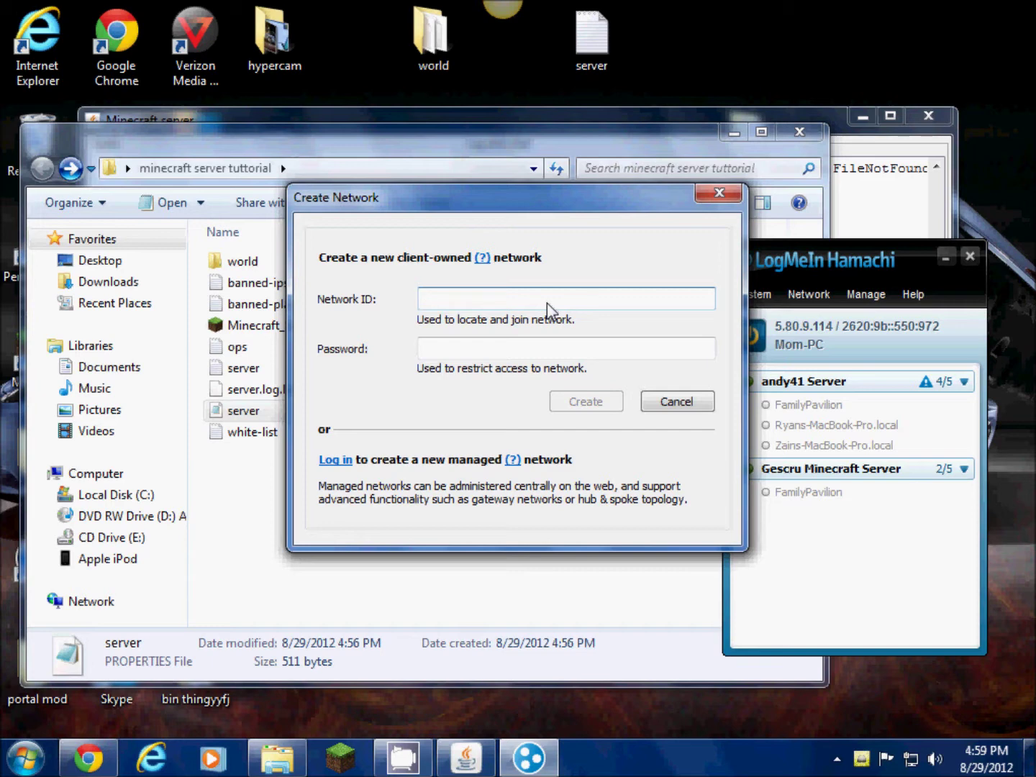
click(496, 345)
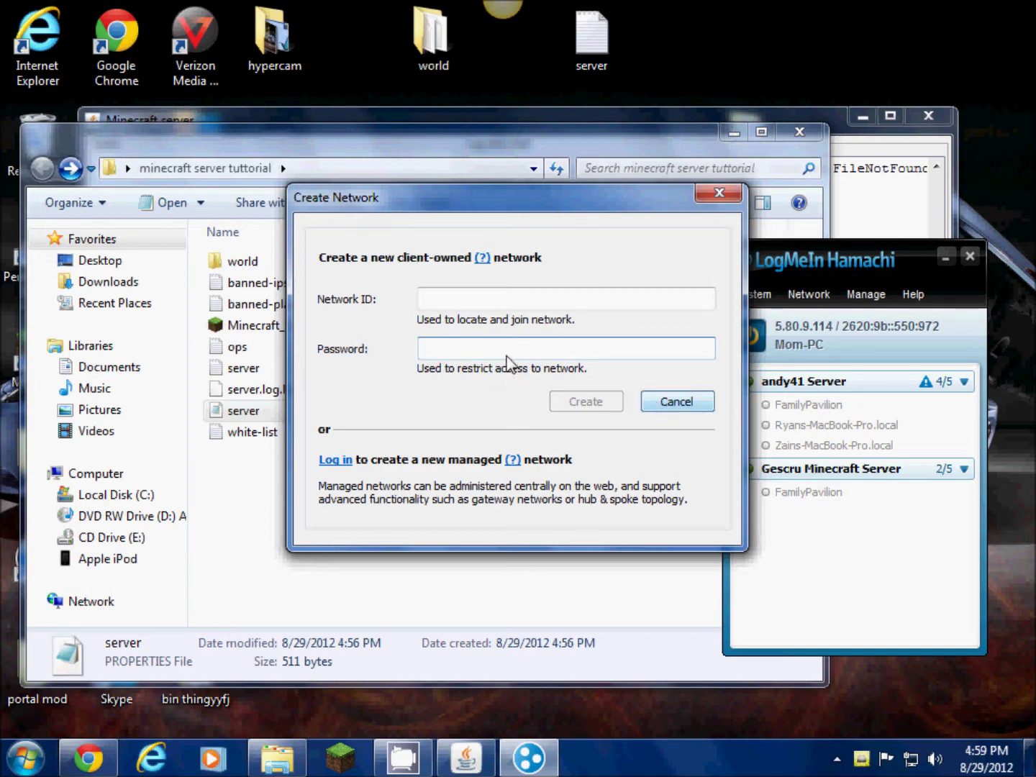
click(665, 404)
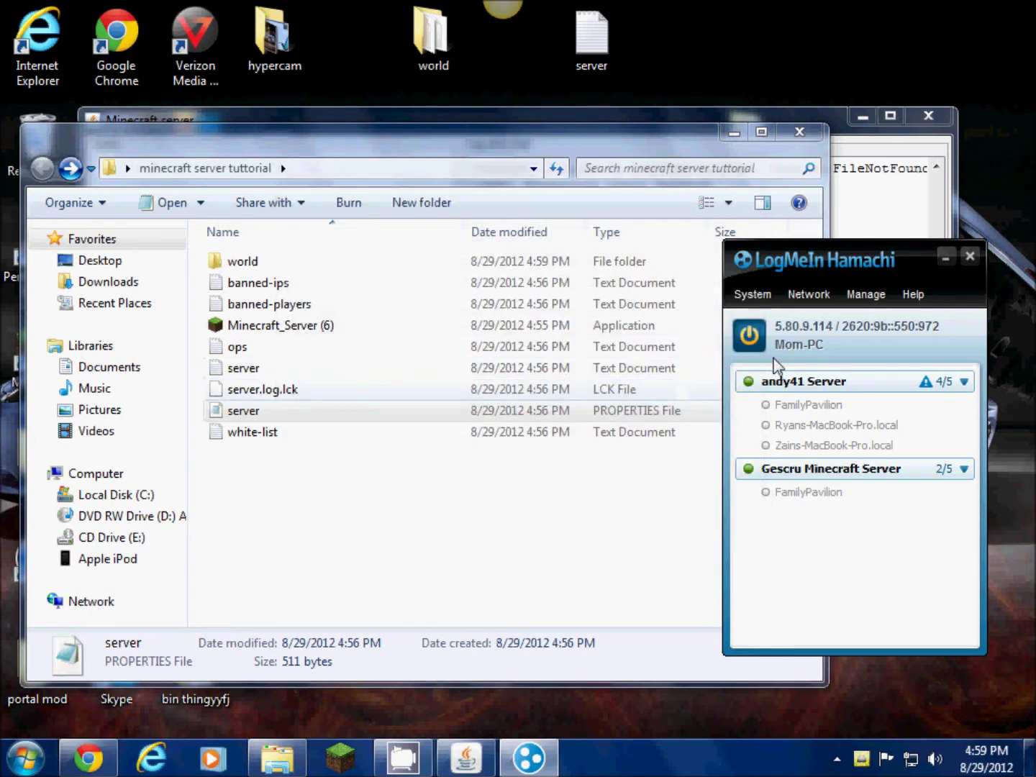
mouse_move(797, 391)
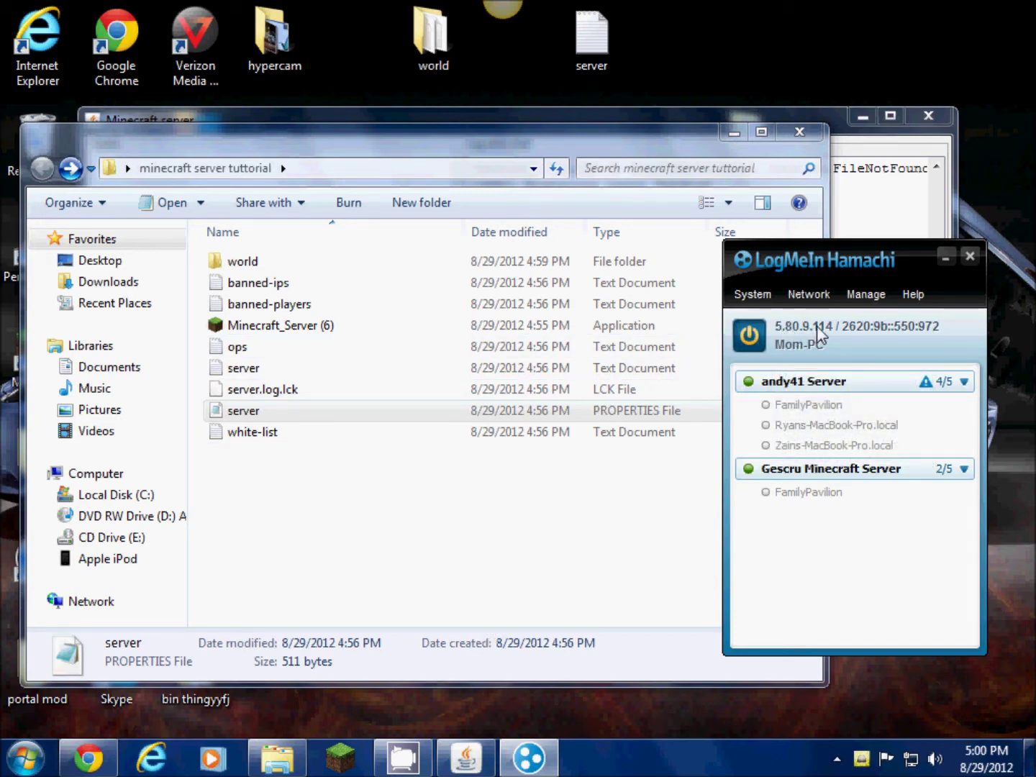
Launch Minecraft_Server (3) from the 'my server' folder, then minimize its console and Explorer
click(800, 131)
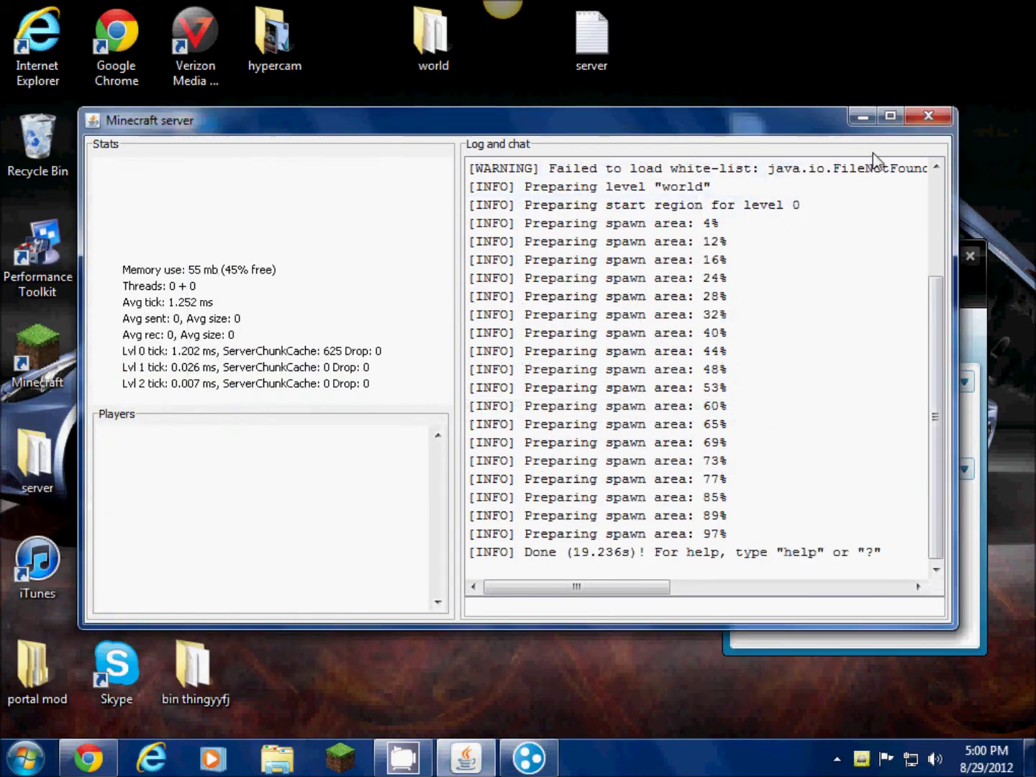
click(862, 115)
double_click(508, 562)
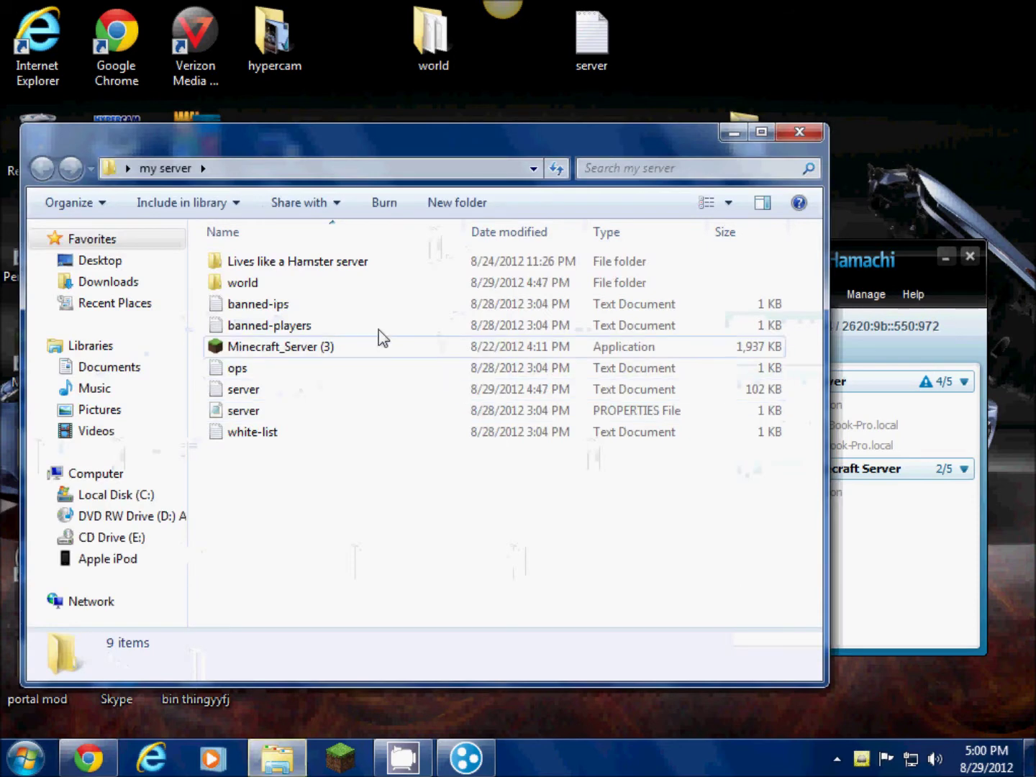
click(297, 346)
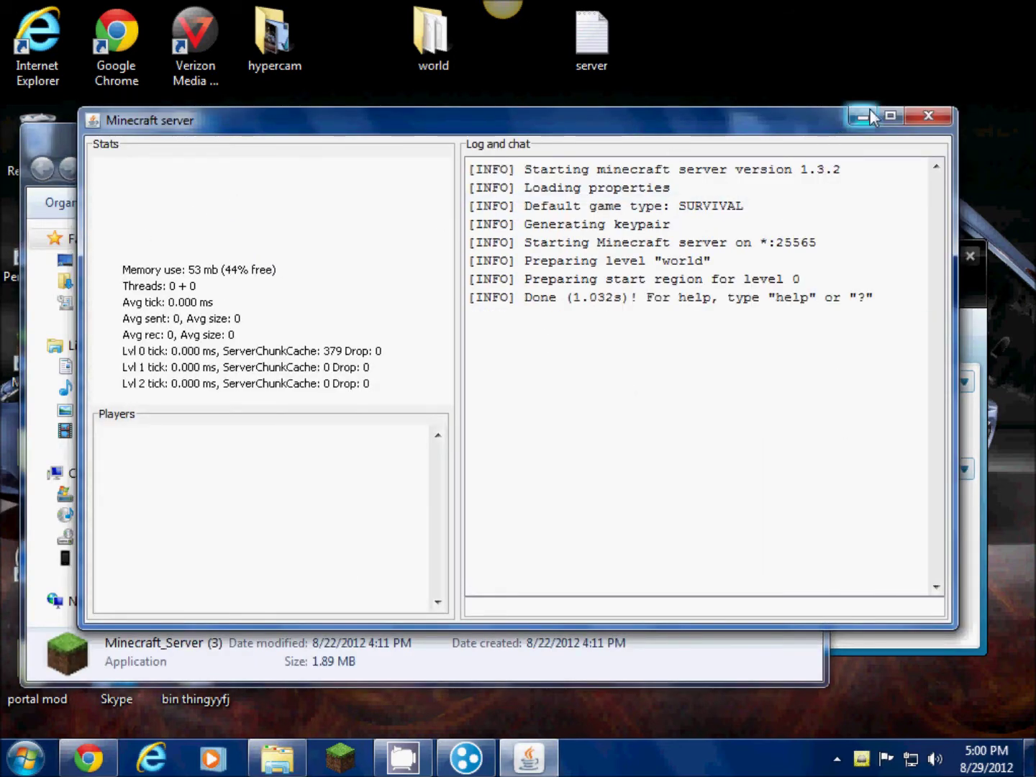
click(865, 114)
click(732, 134)
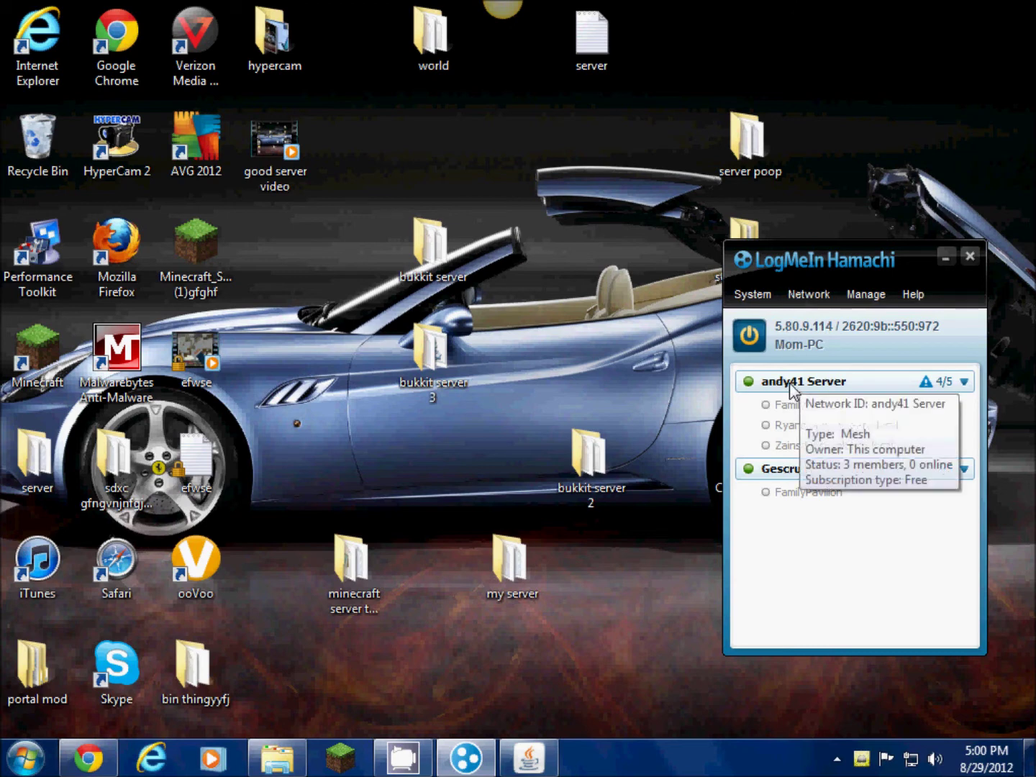
click(810, 295)
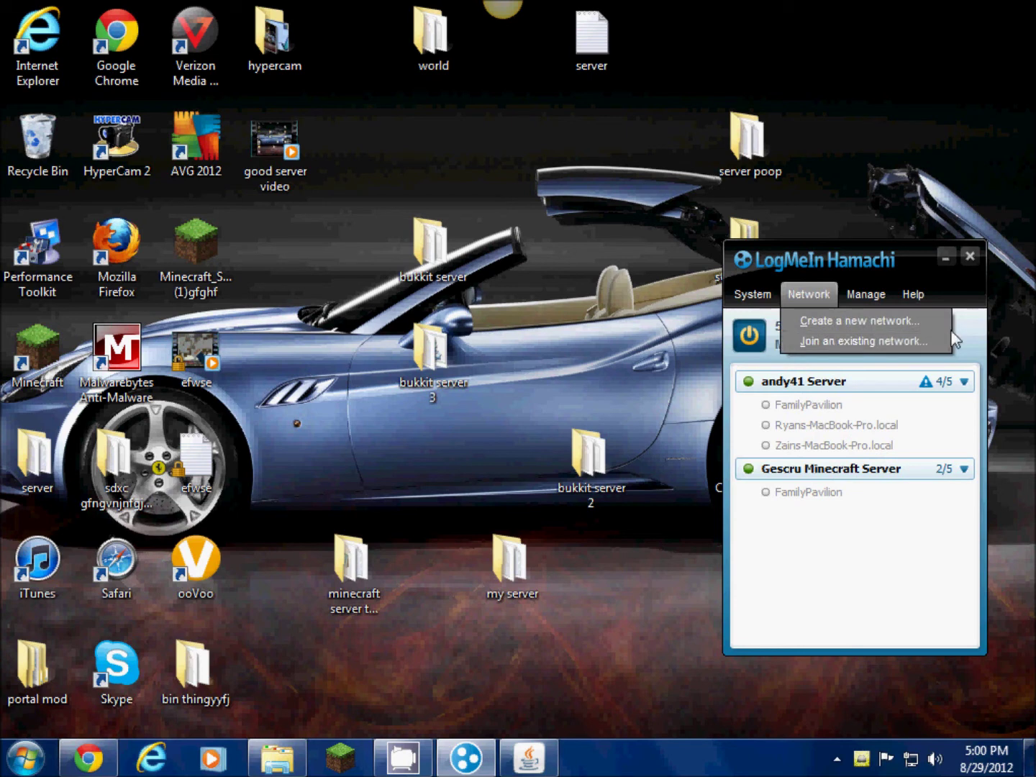
click(956, 331)
click(936, 300)
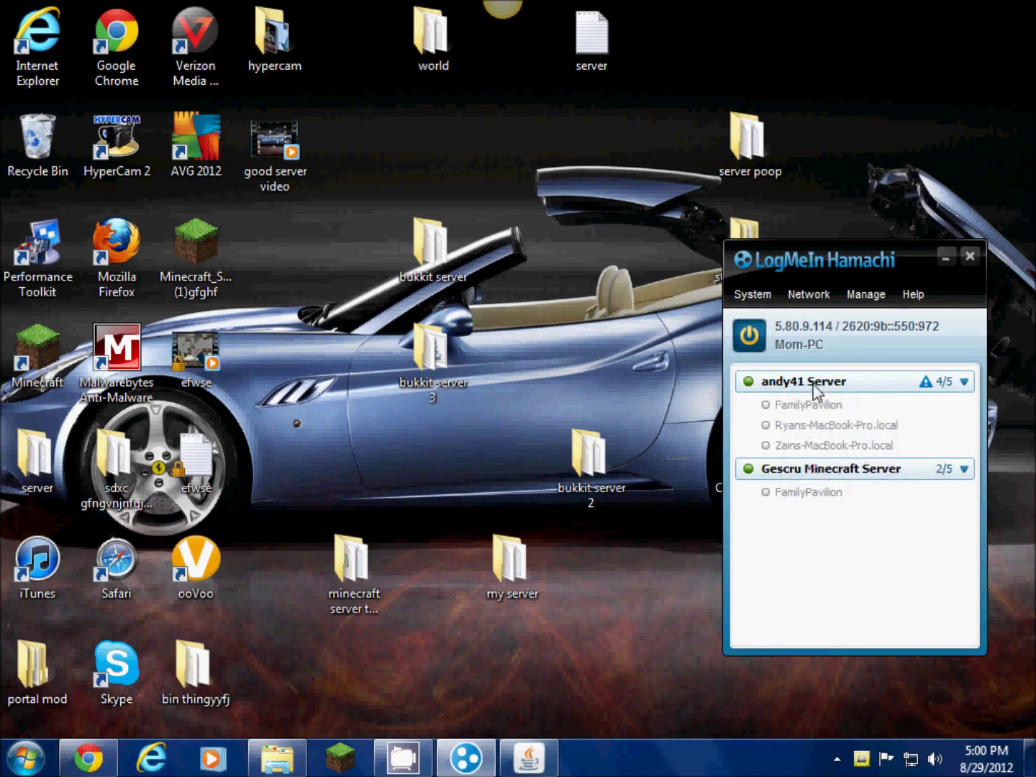
Log in to the Minecraft launcher, maximize the game and open the Multiplayer server list
mouse_move(793, 406)
click(863, 295)
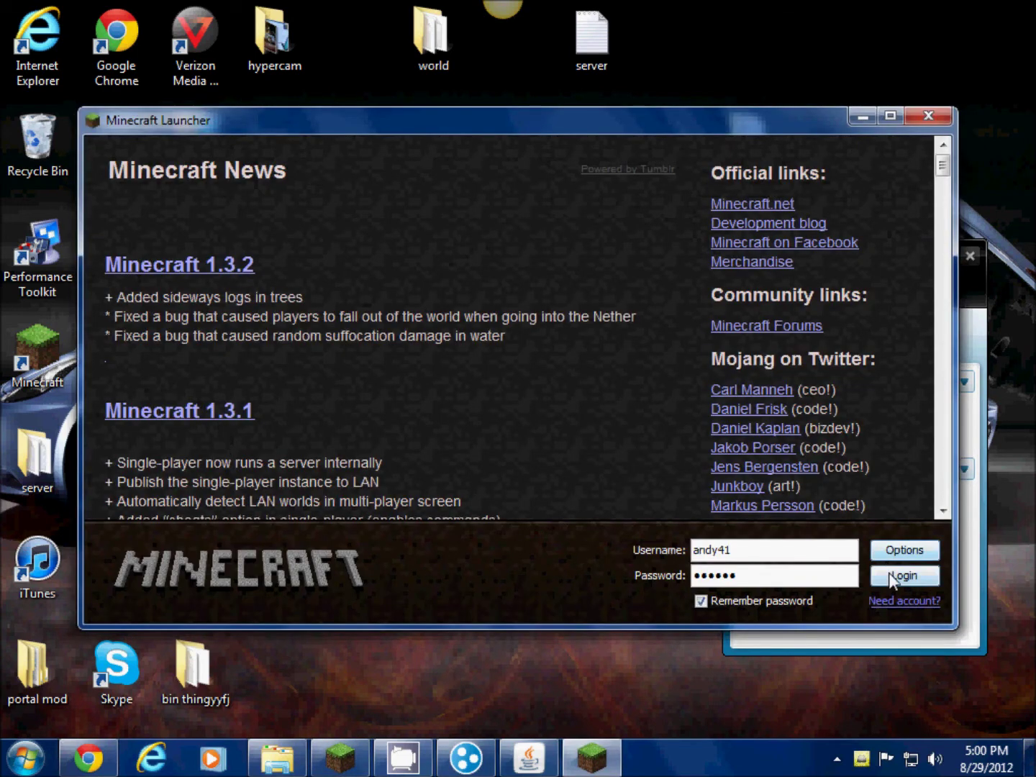
click(892, 577)
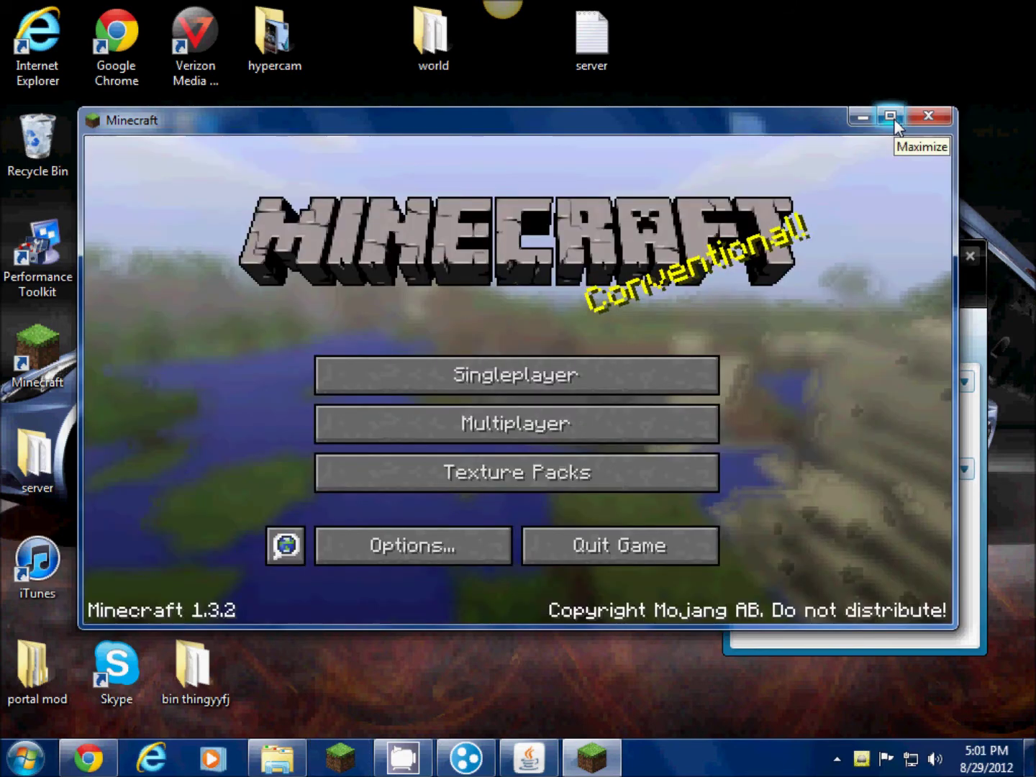
click(892, 119)
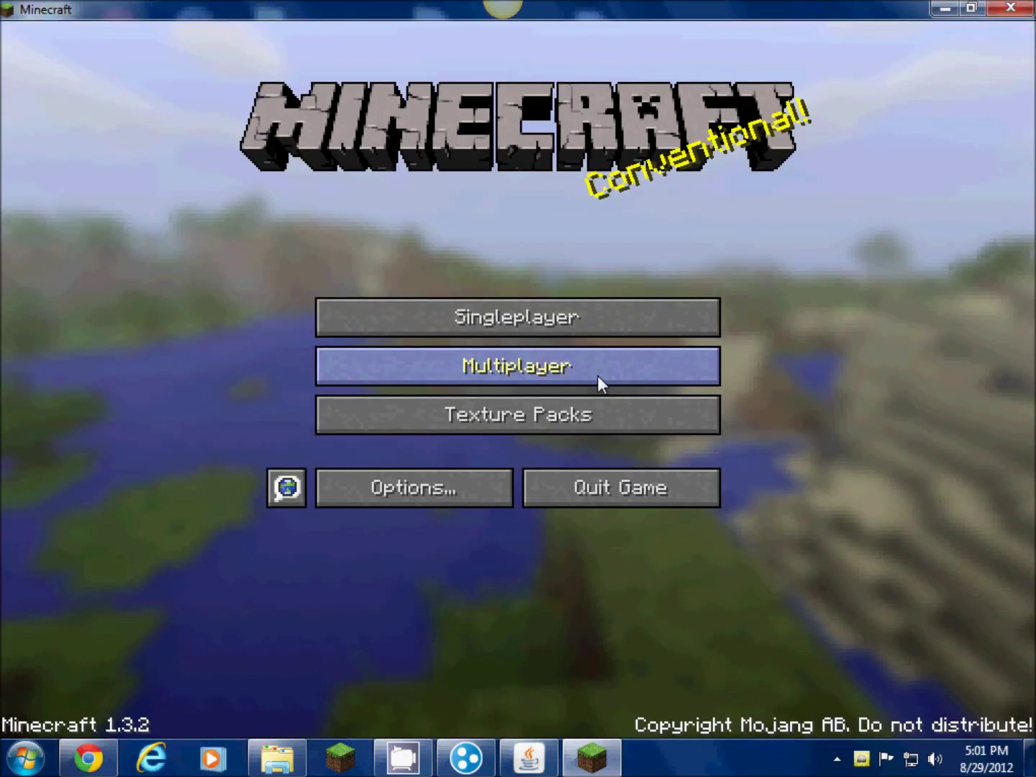
click(598, 375)
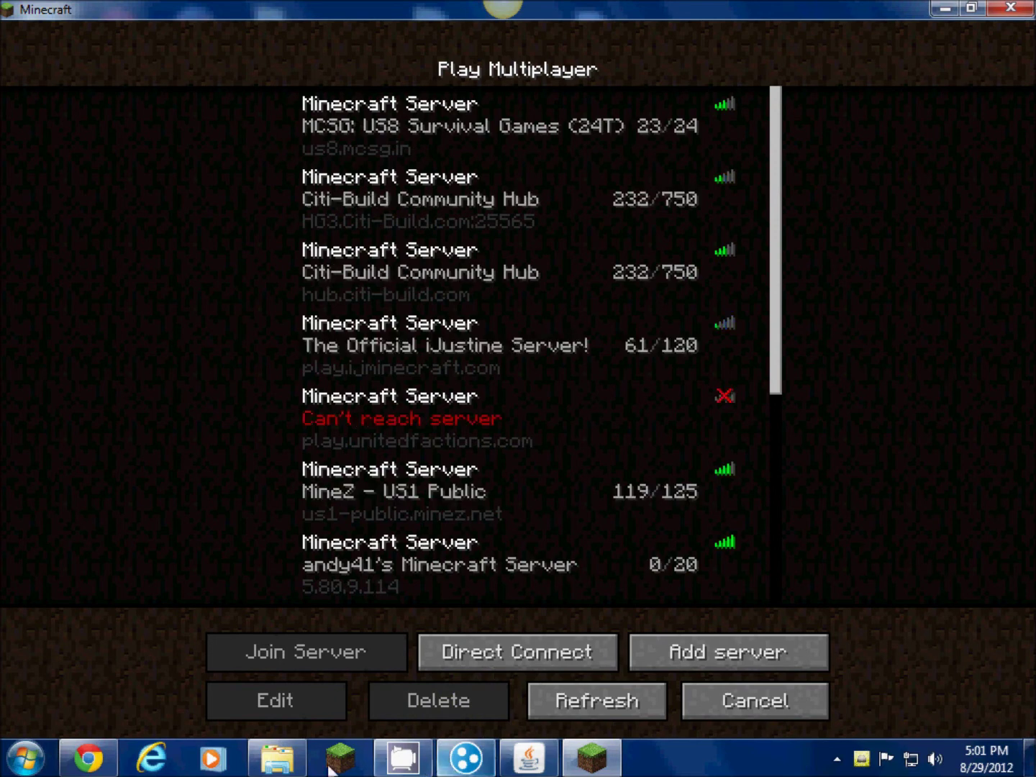
click(477, 756)
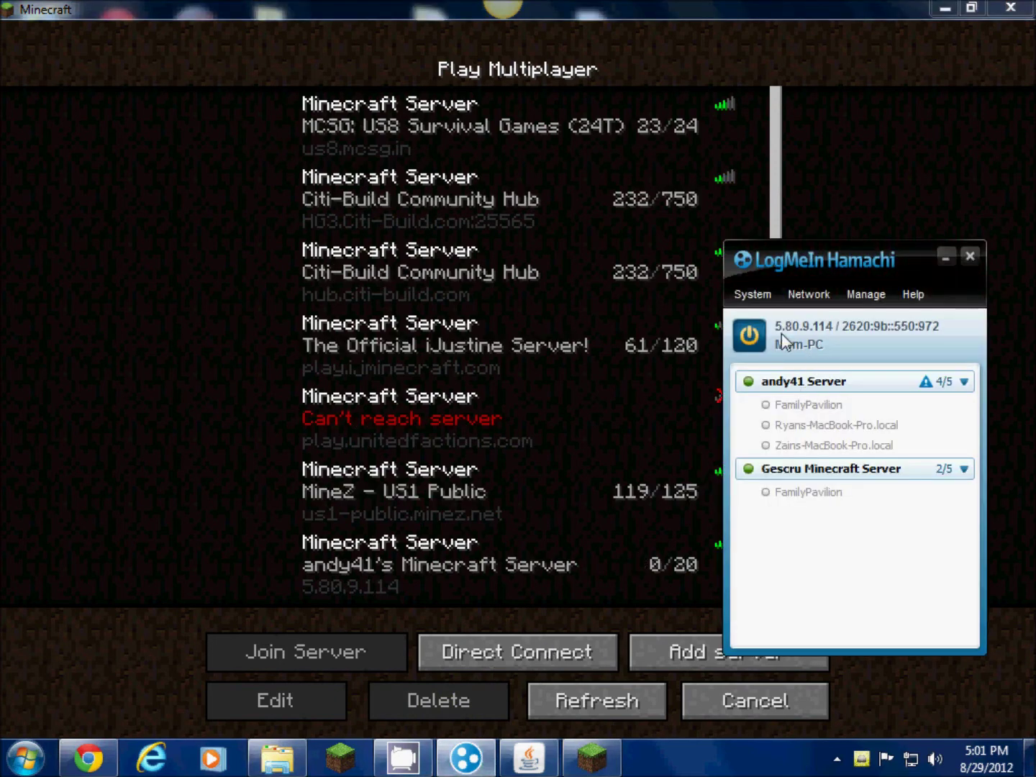
click(858, 191)
Select the server at 5.80.9.114 and join it
scroll(813, 348, down, 1)
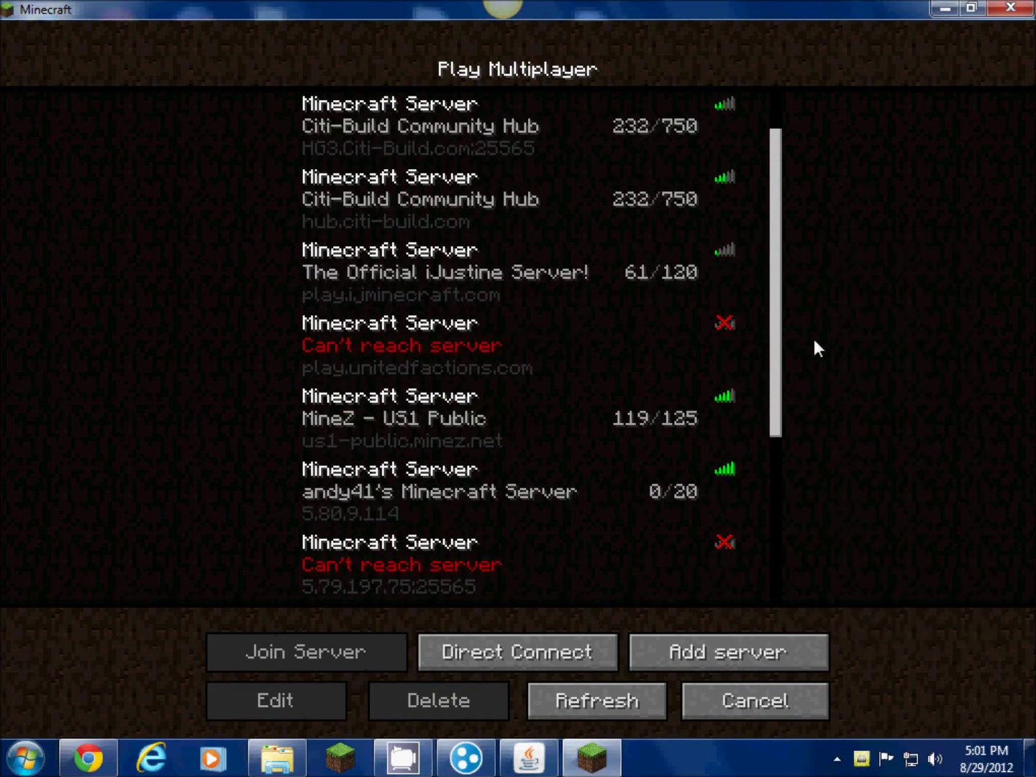
scroll(782, 345, down, 2)
click(462, 403)
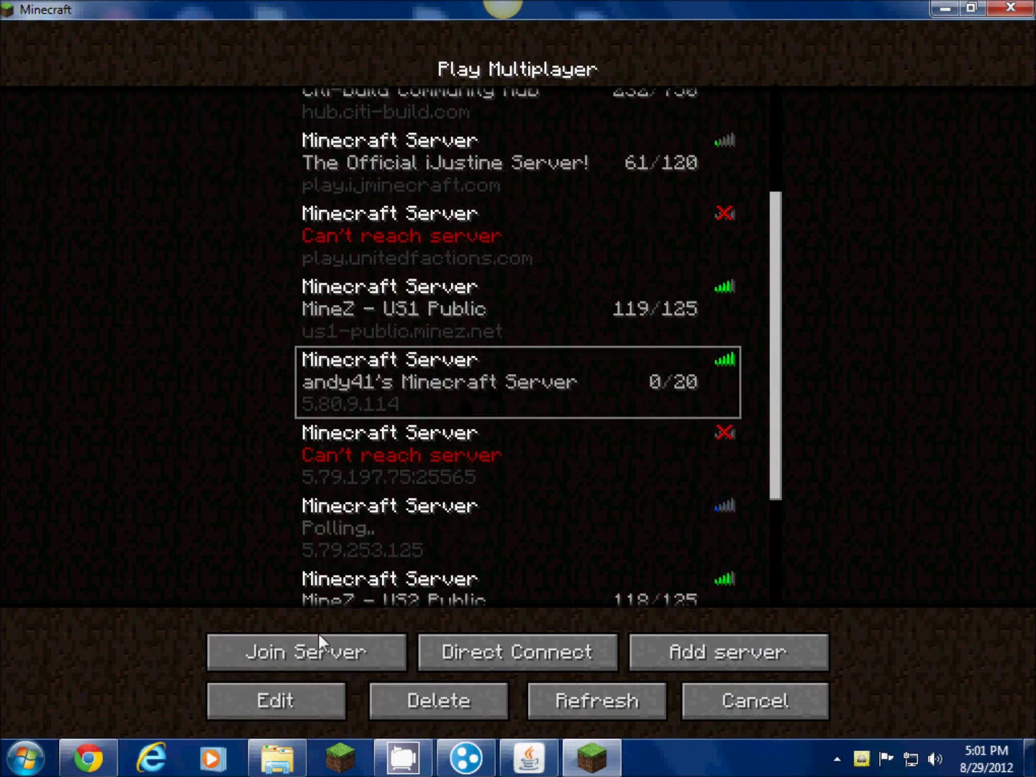
click(319, 655)
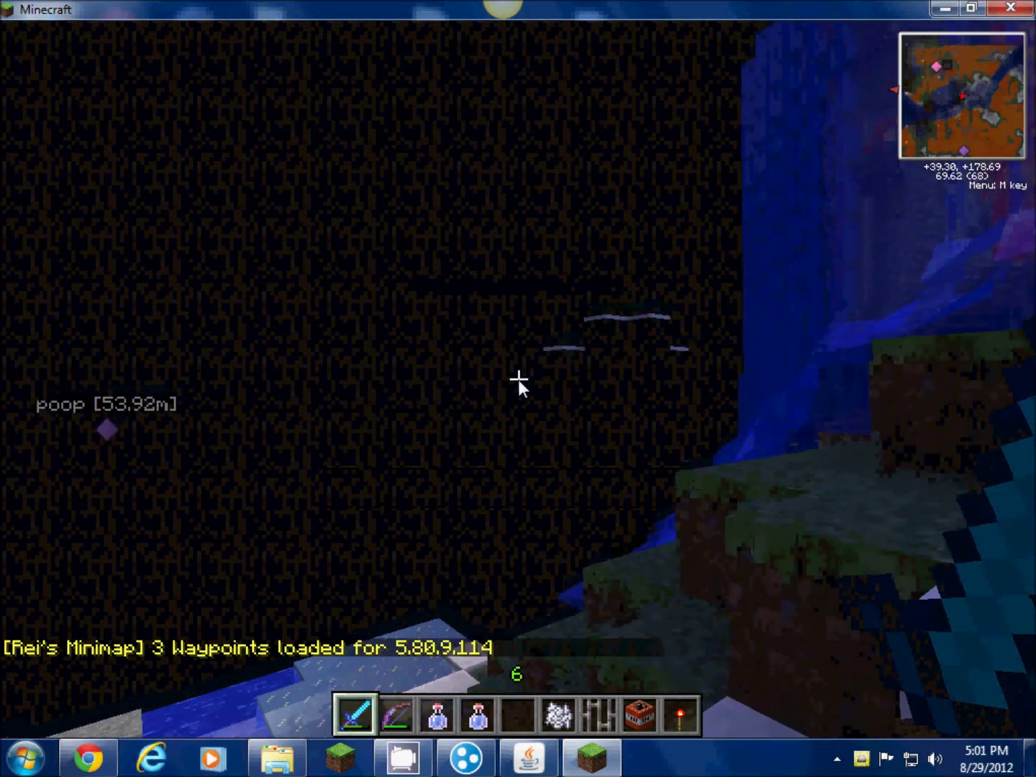
Fly up and around the world between the lava hills and the waterfall cliff
key(space)
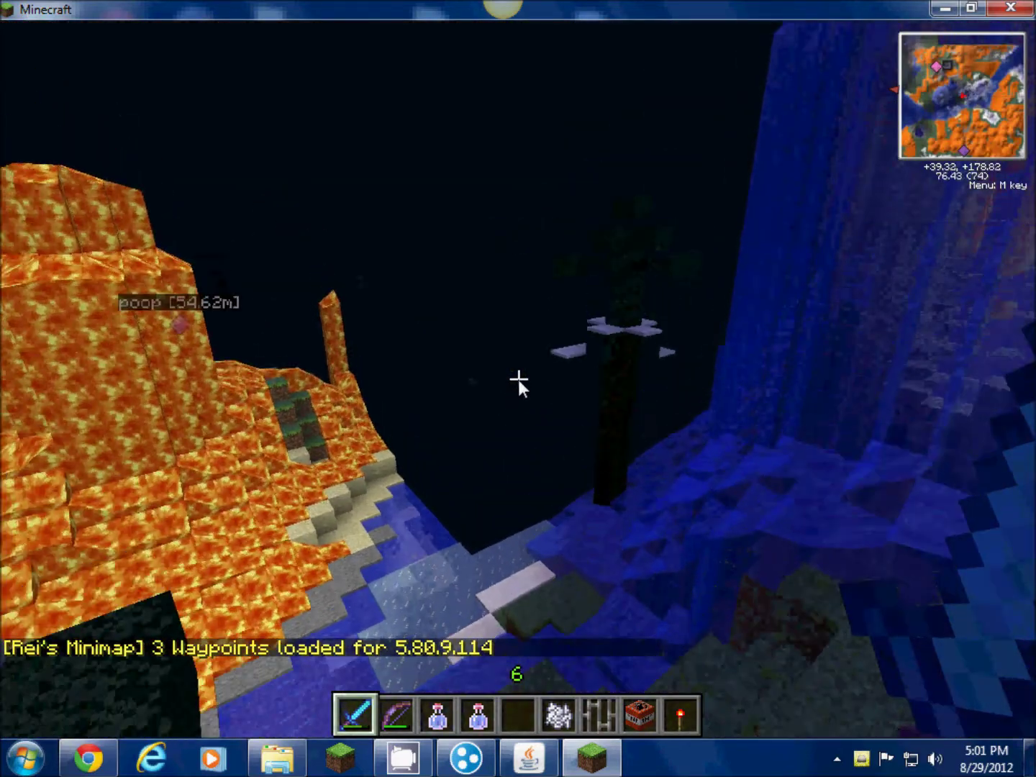
key(w)
key(space)
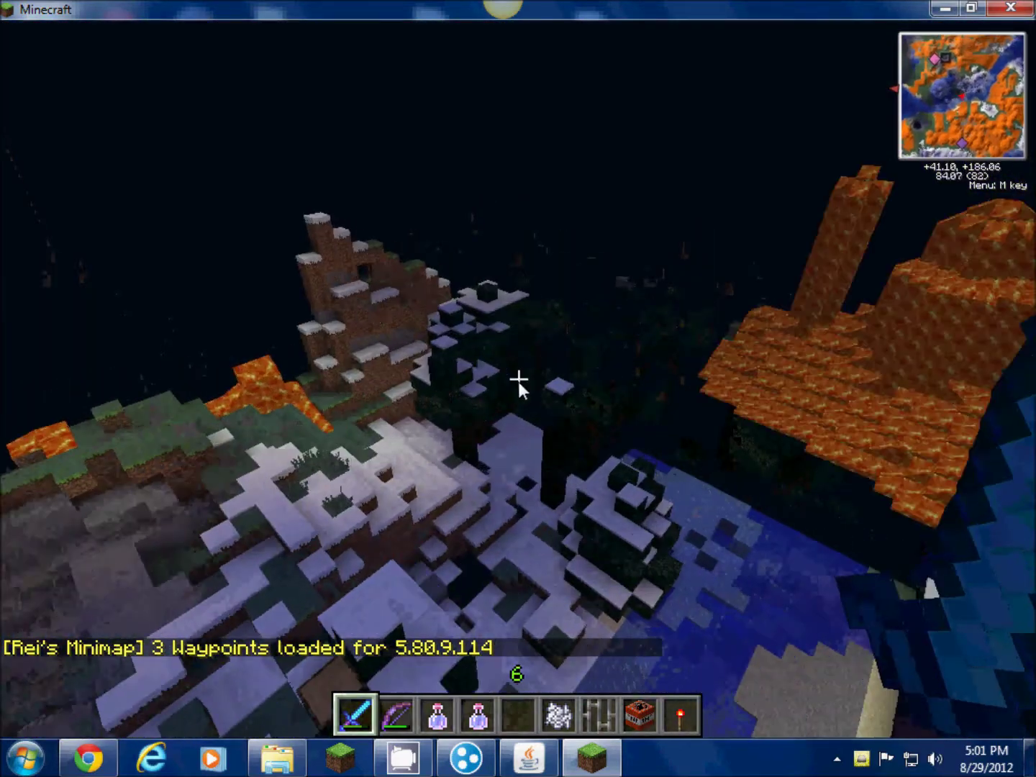
key(w)
key(space)
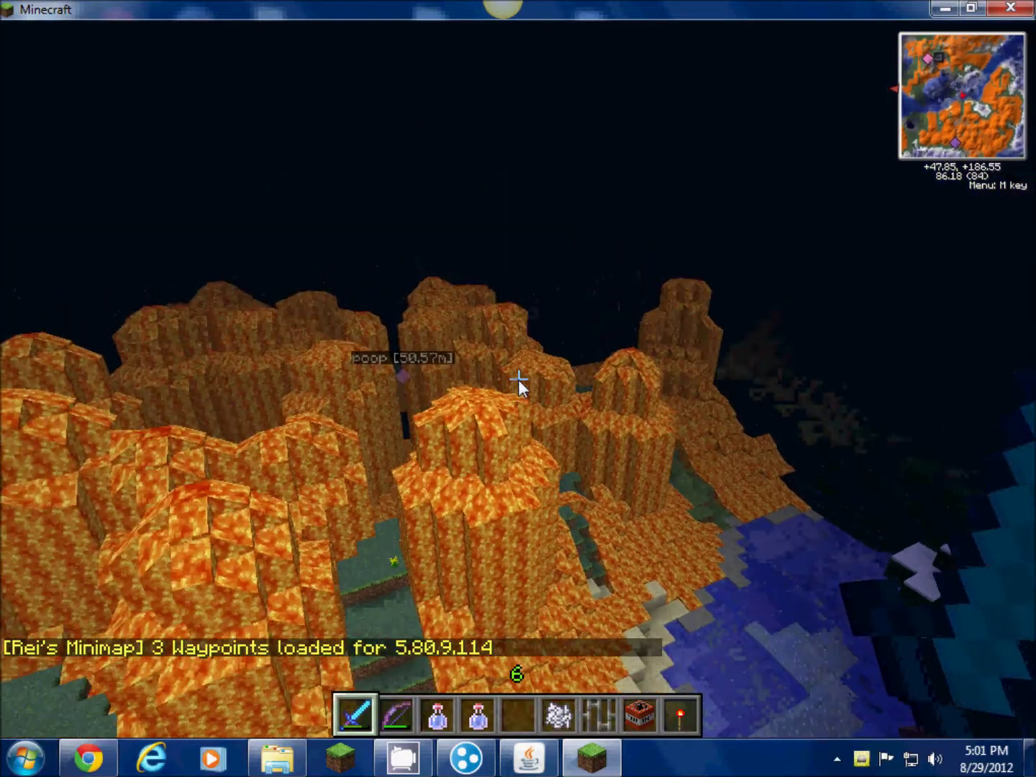
key(w)
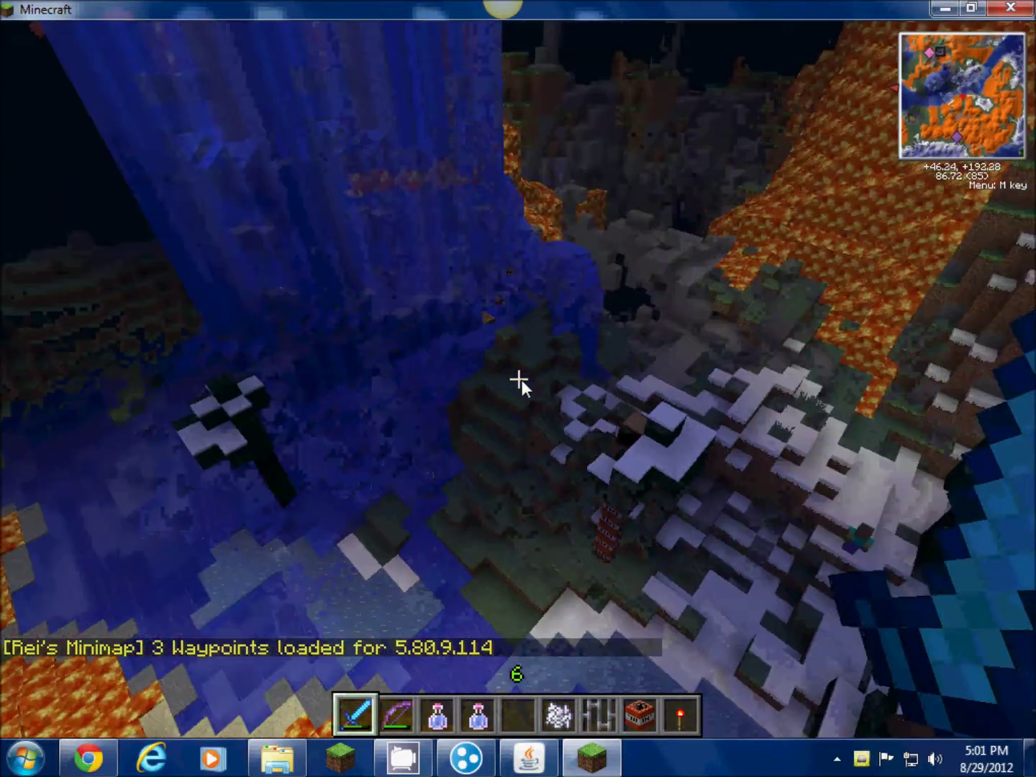
key(w)
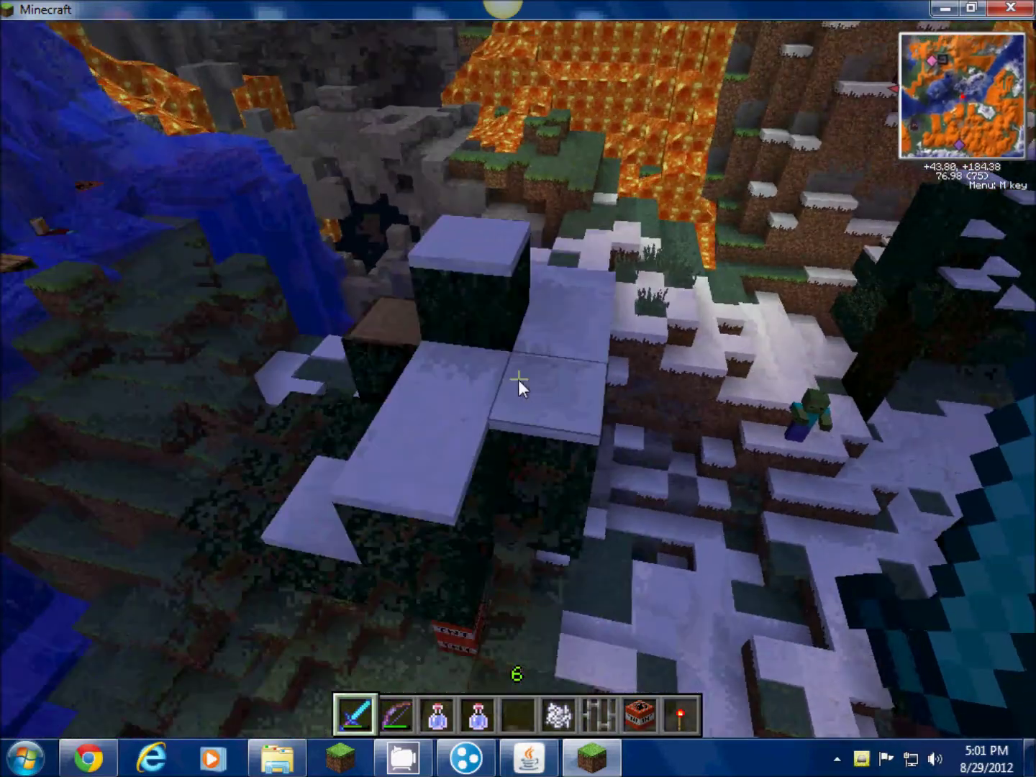
key(w)
key(space)
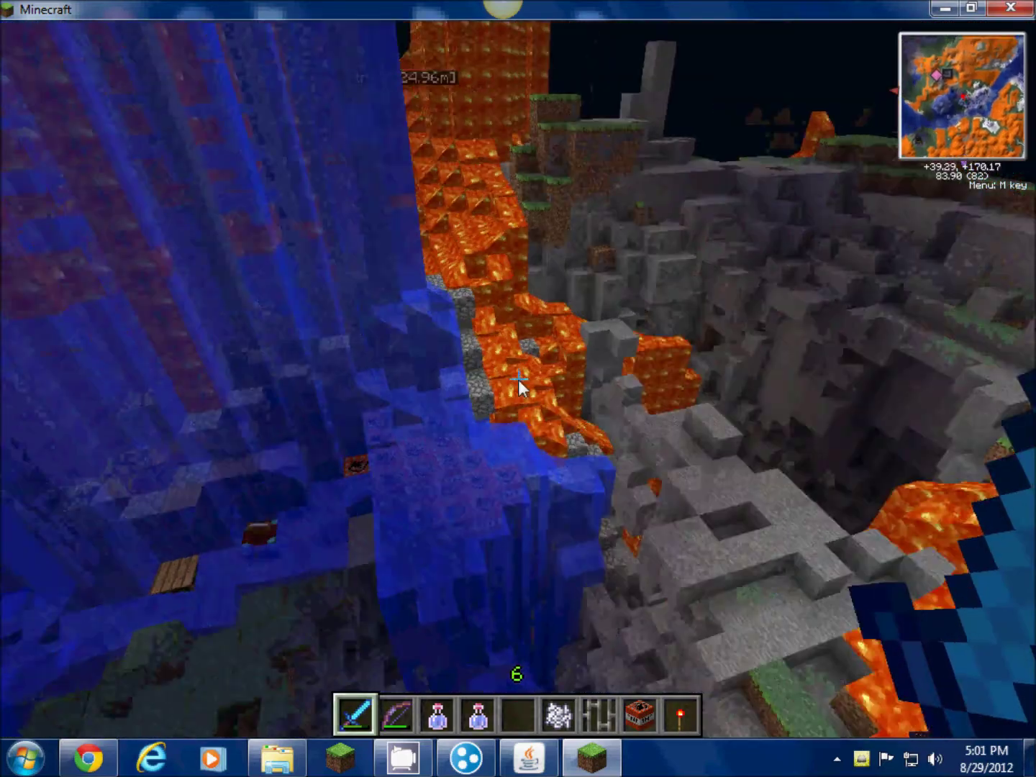
key(w)
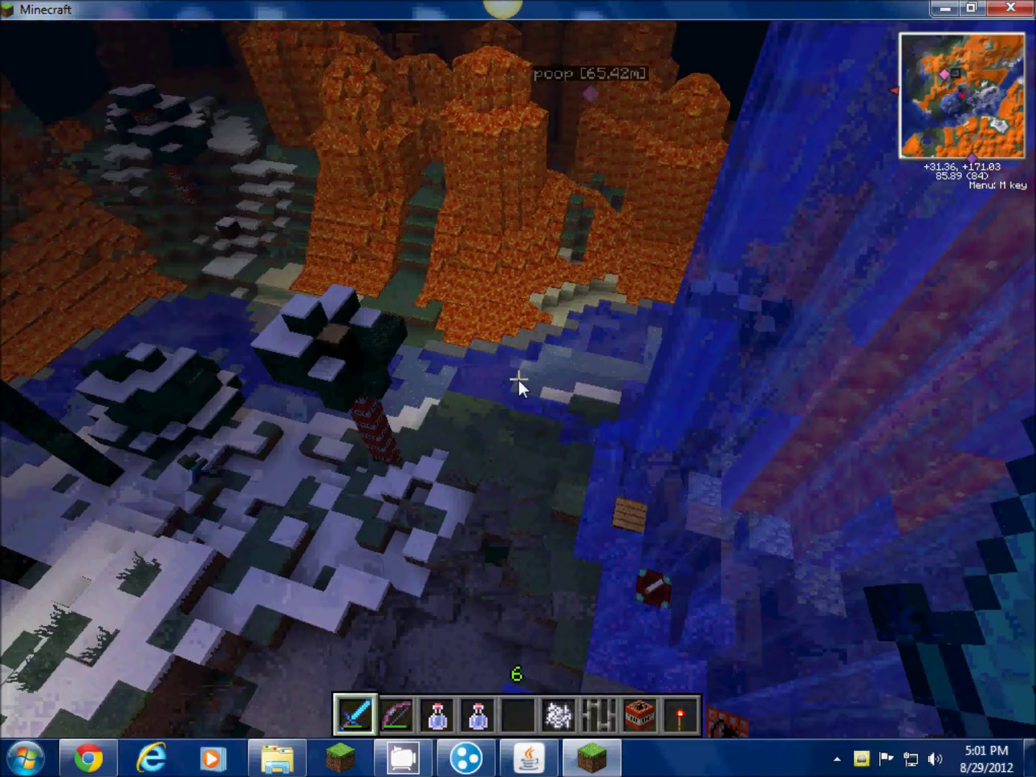
key(w)
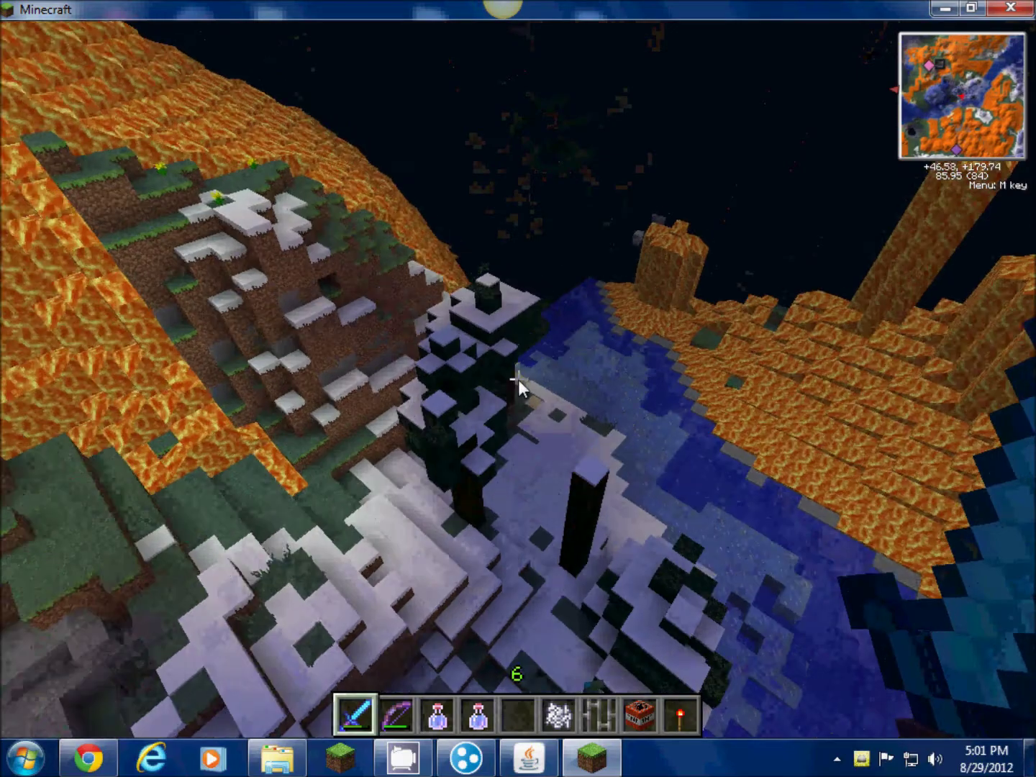
key(w)
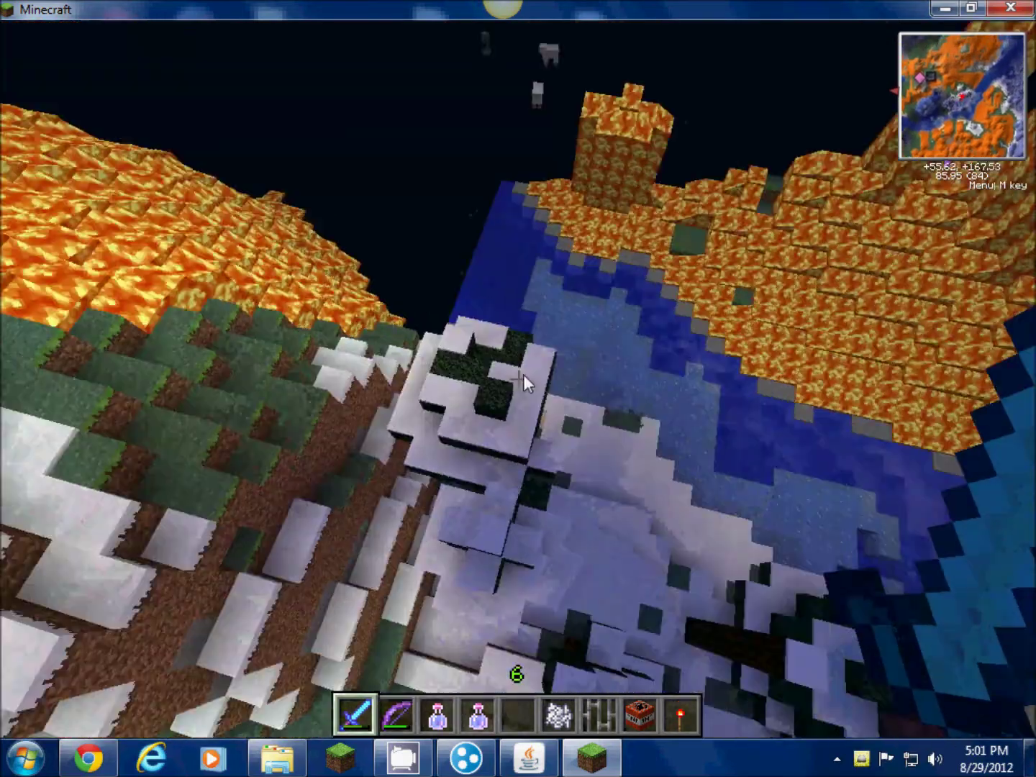
key(w)
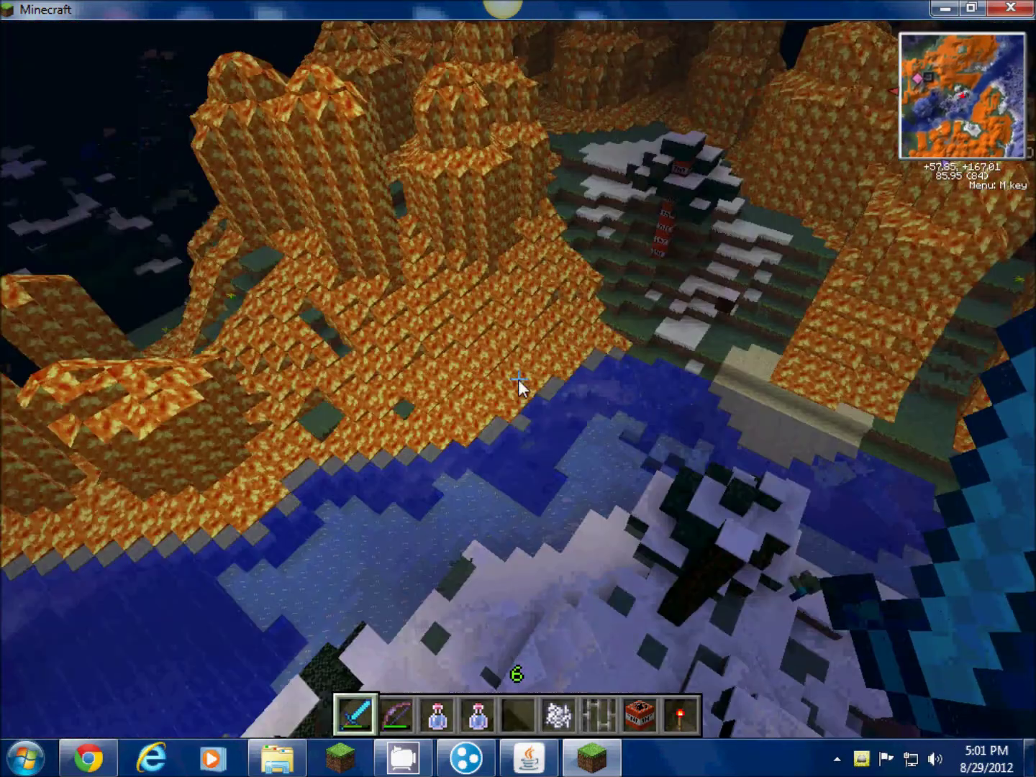
key(w)
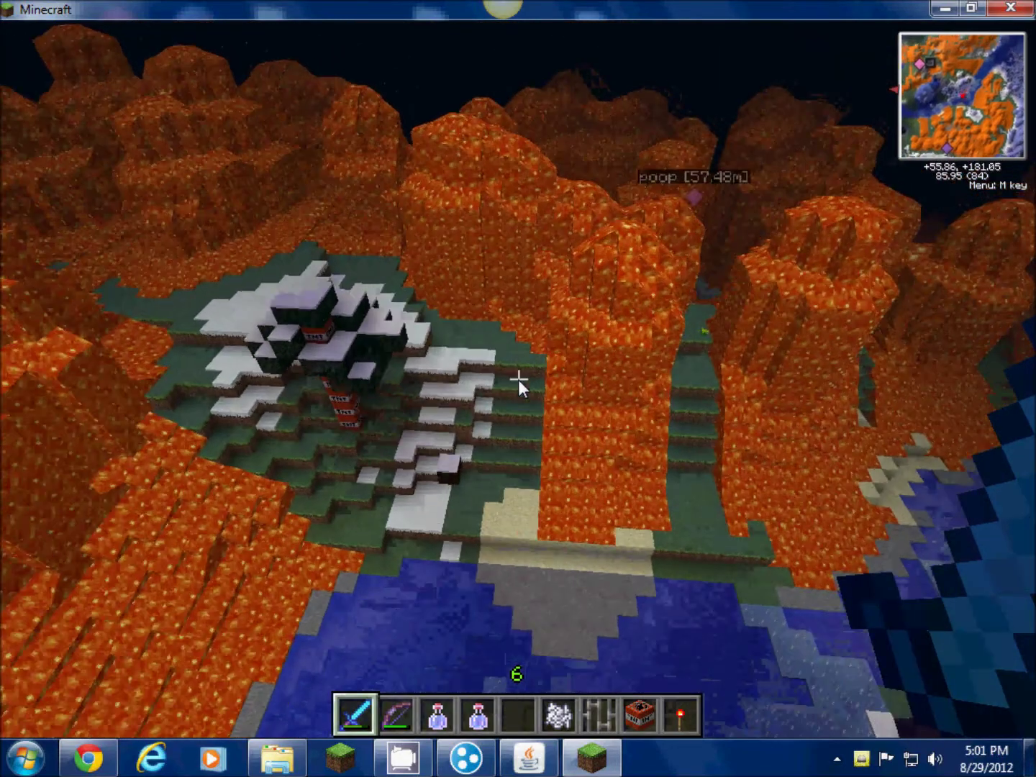
key(w)
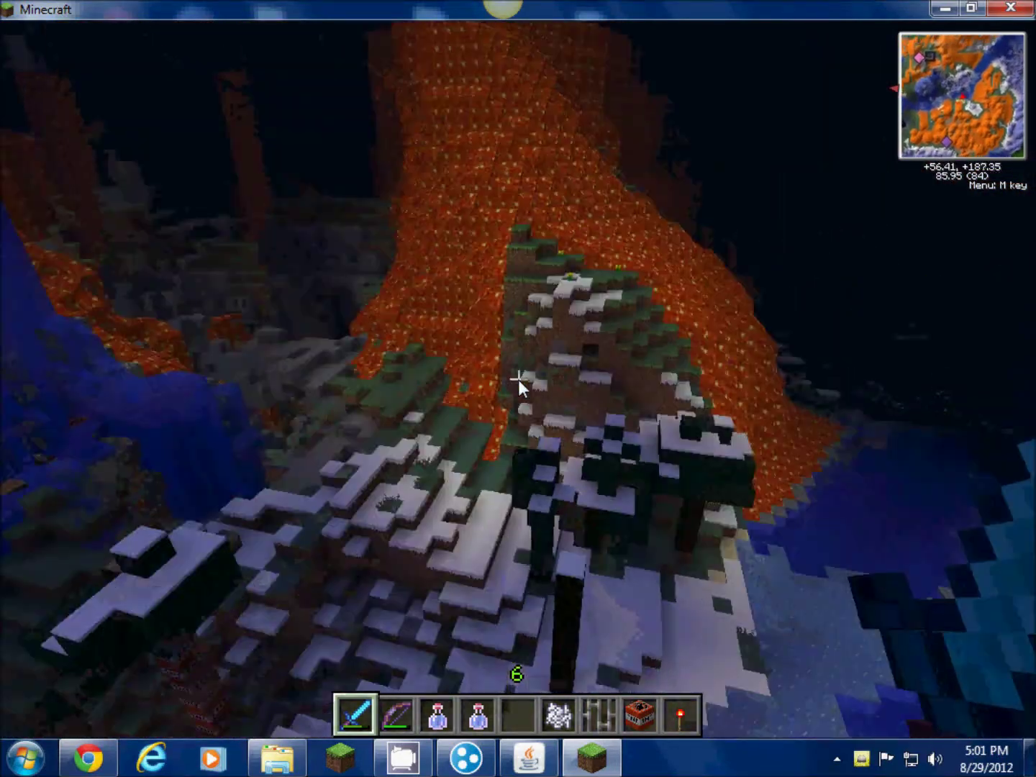
key(w)
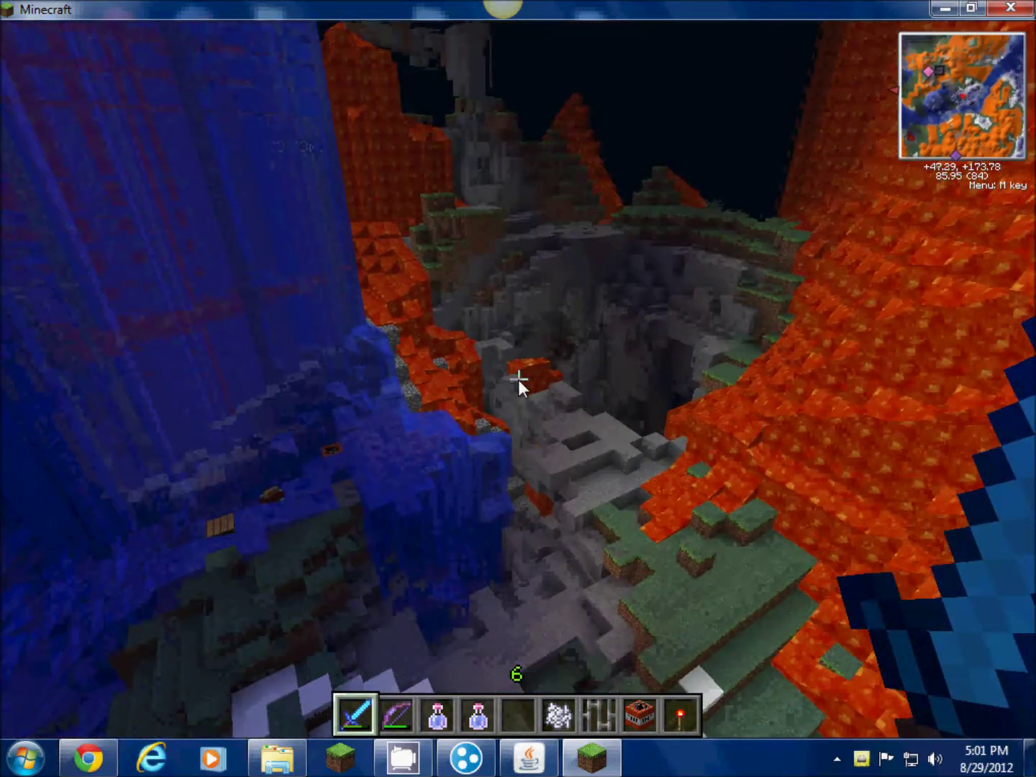
key(w)
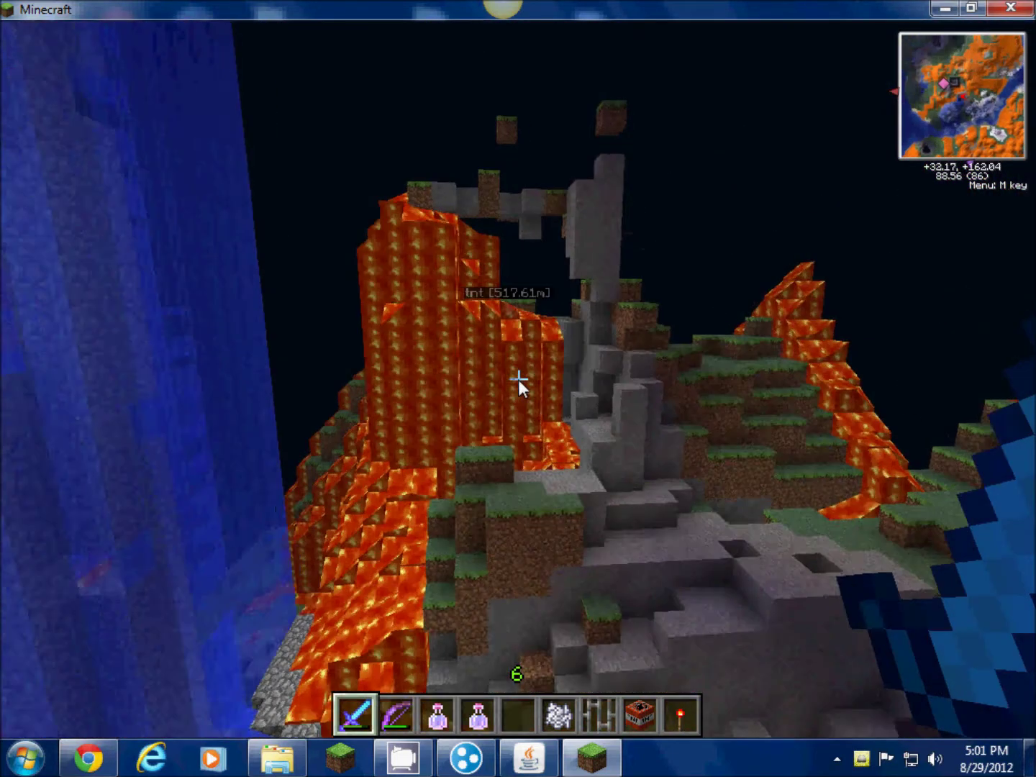
key(e)
click(466, 758)
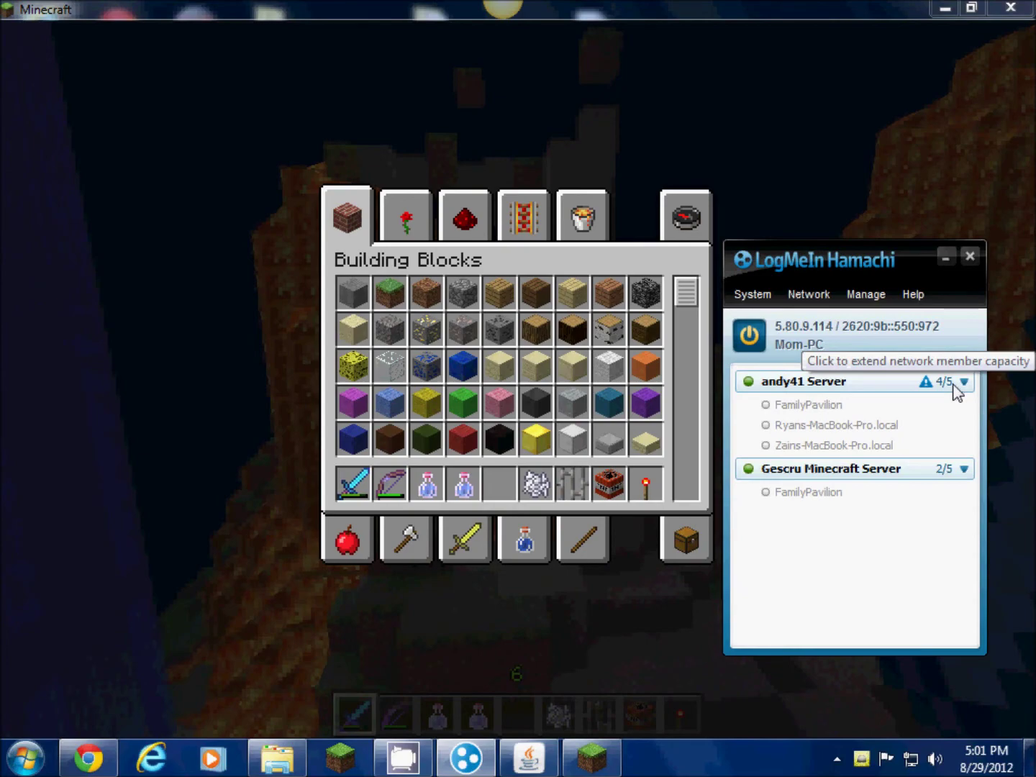
click(946, 255)
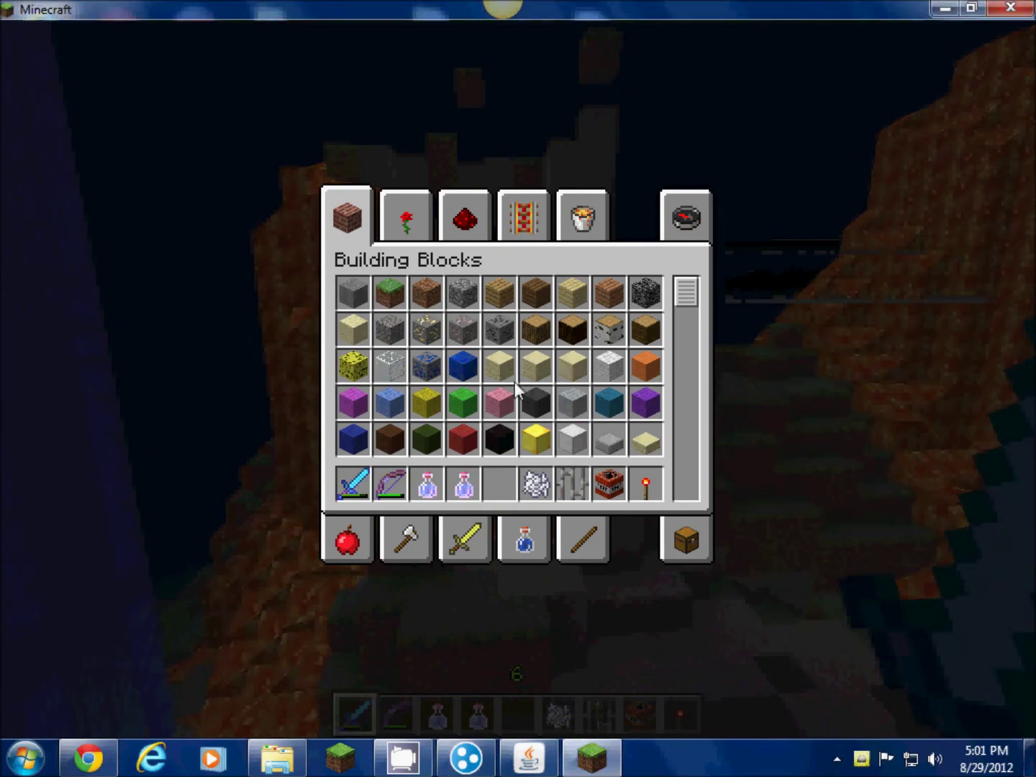
key(e)
key(w)
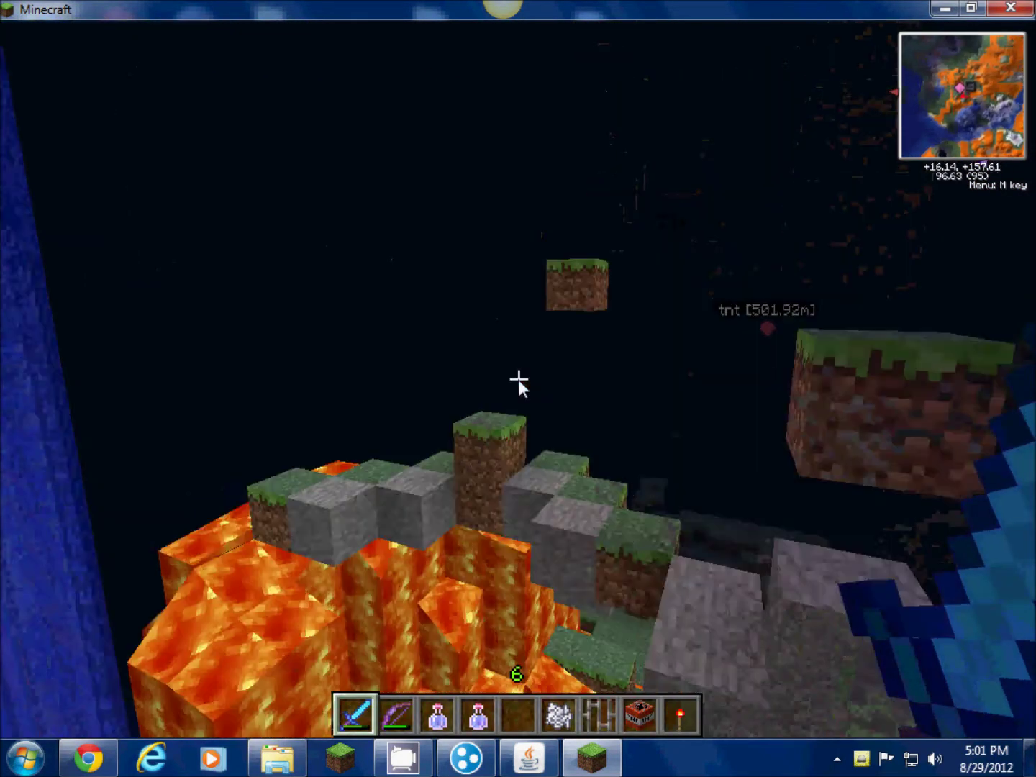
key(space)
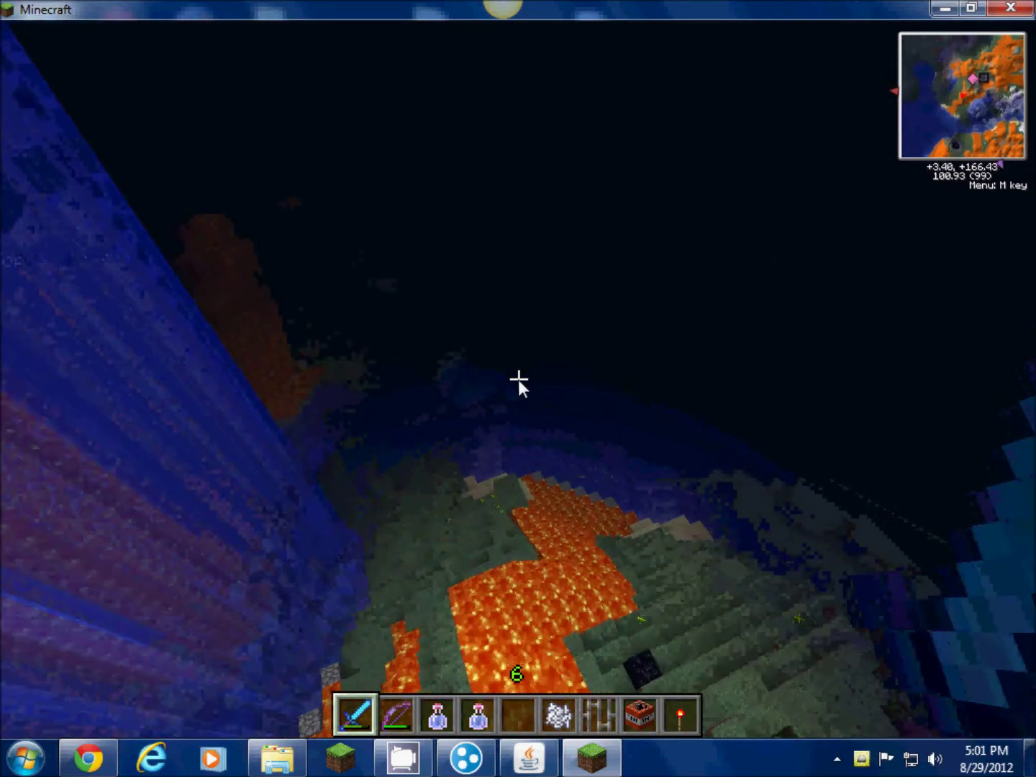
key(w)
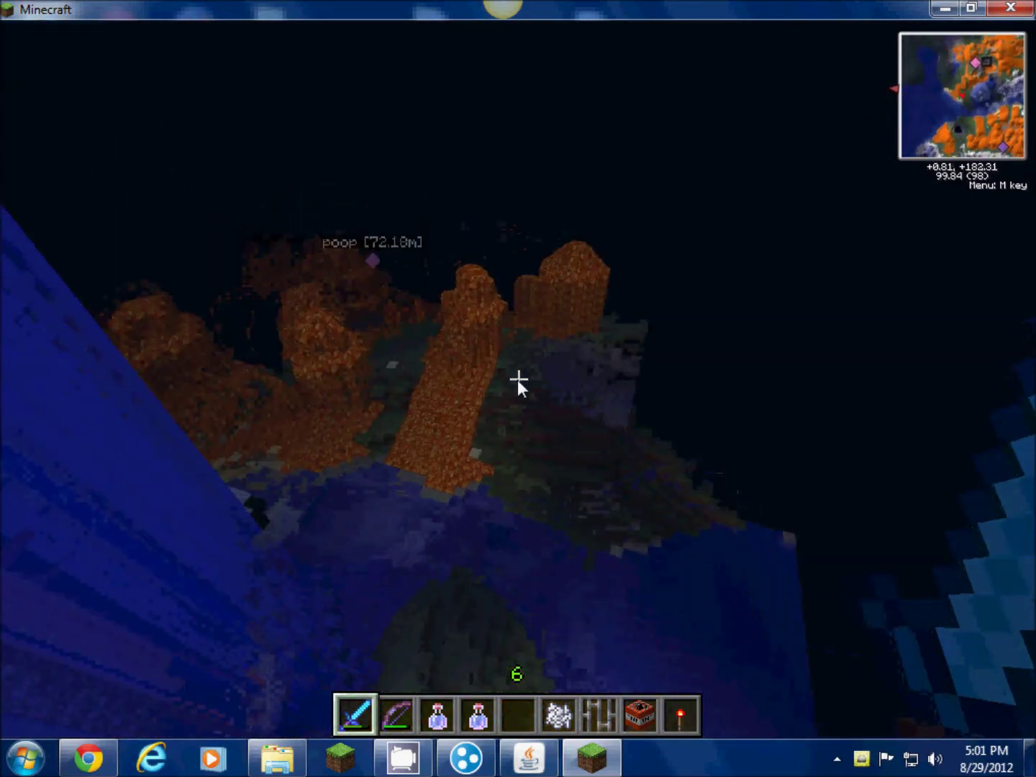
key(w)
key(shift)
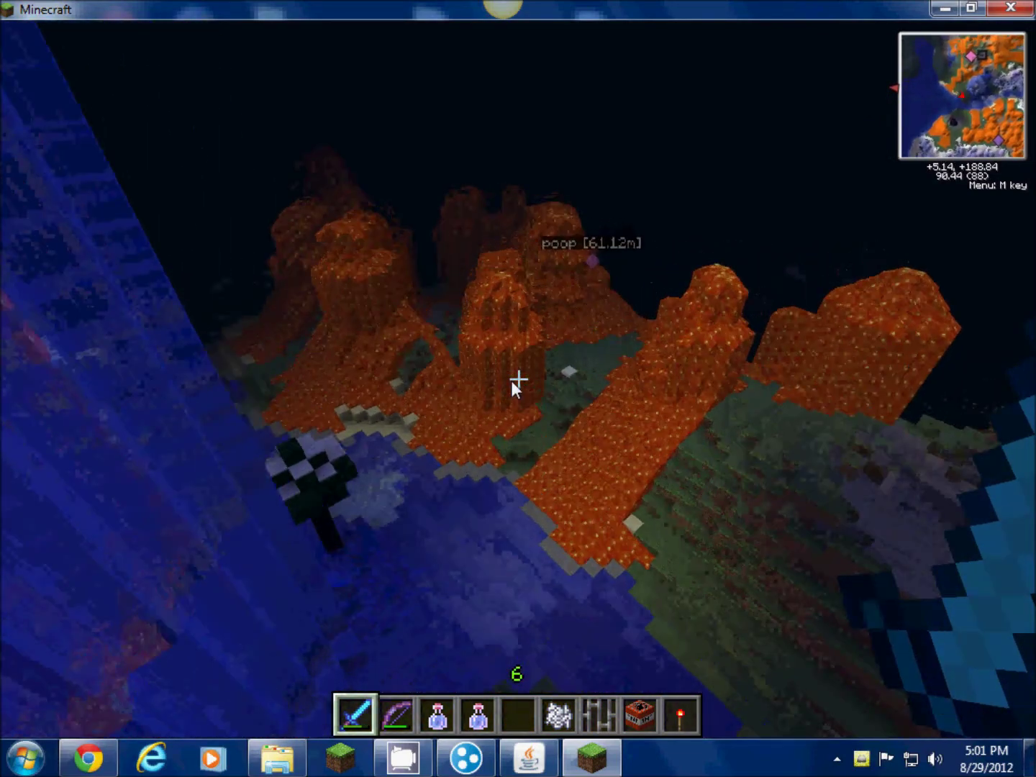
key(e)
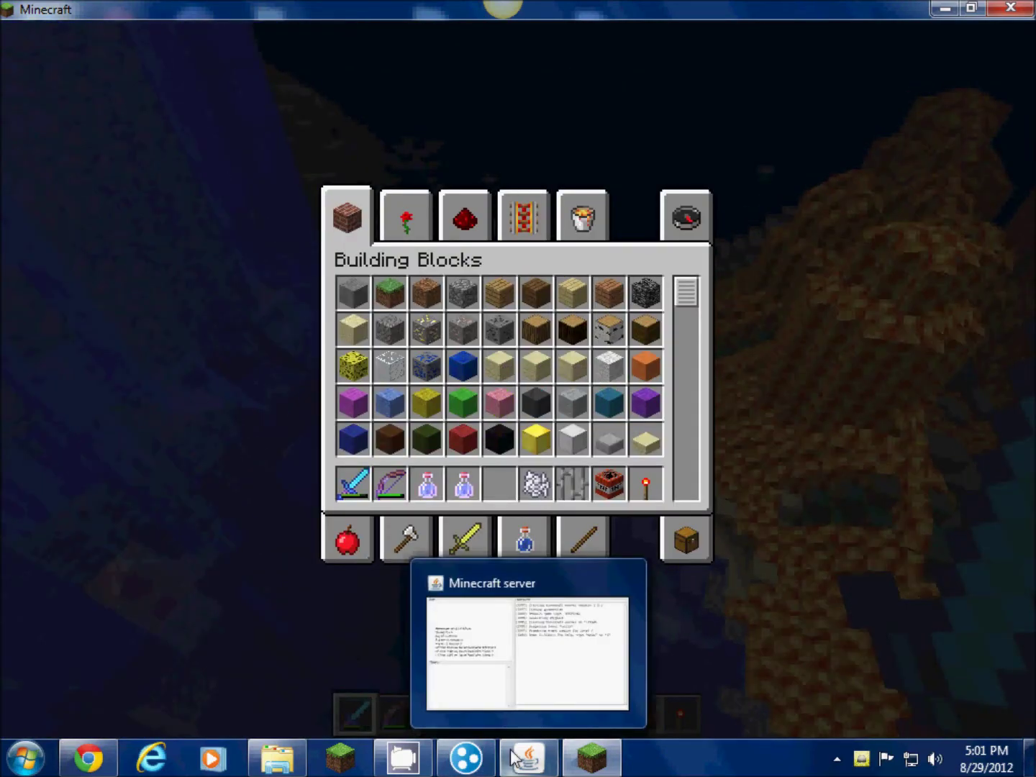
key(e)
key(w)
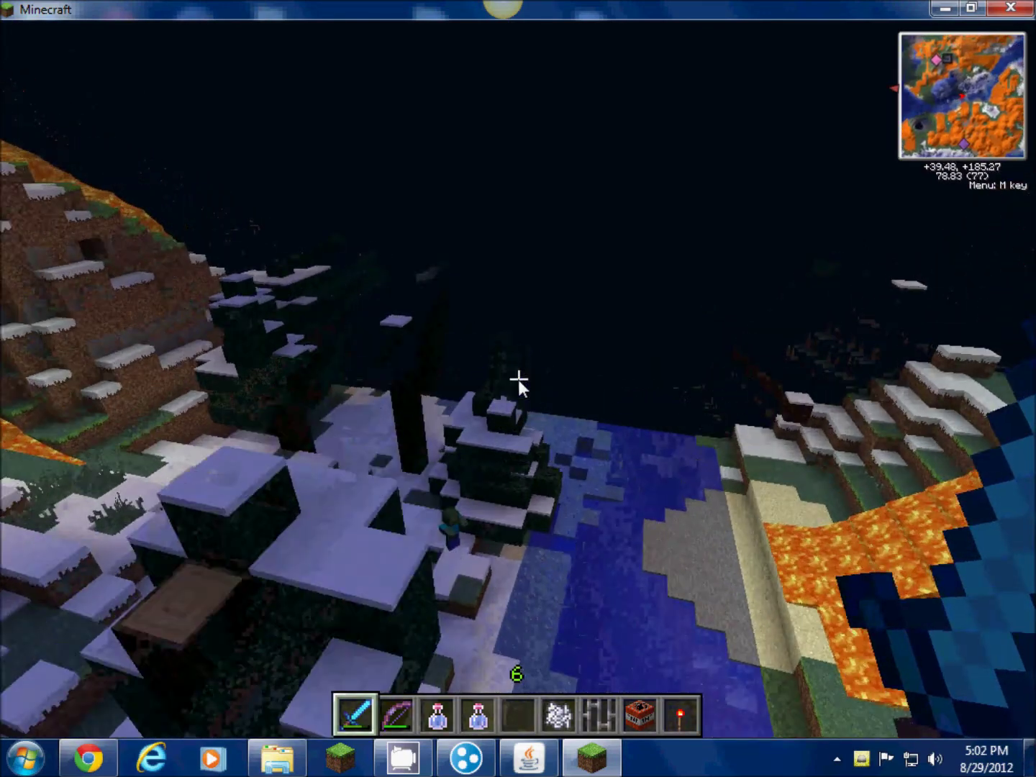
key(e)
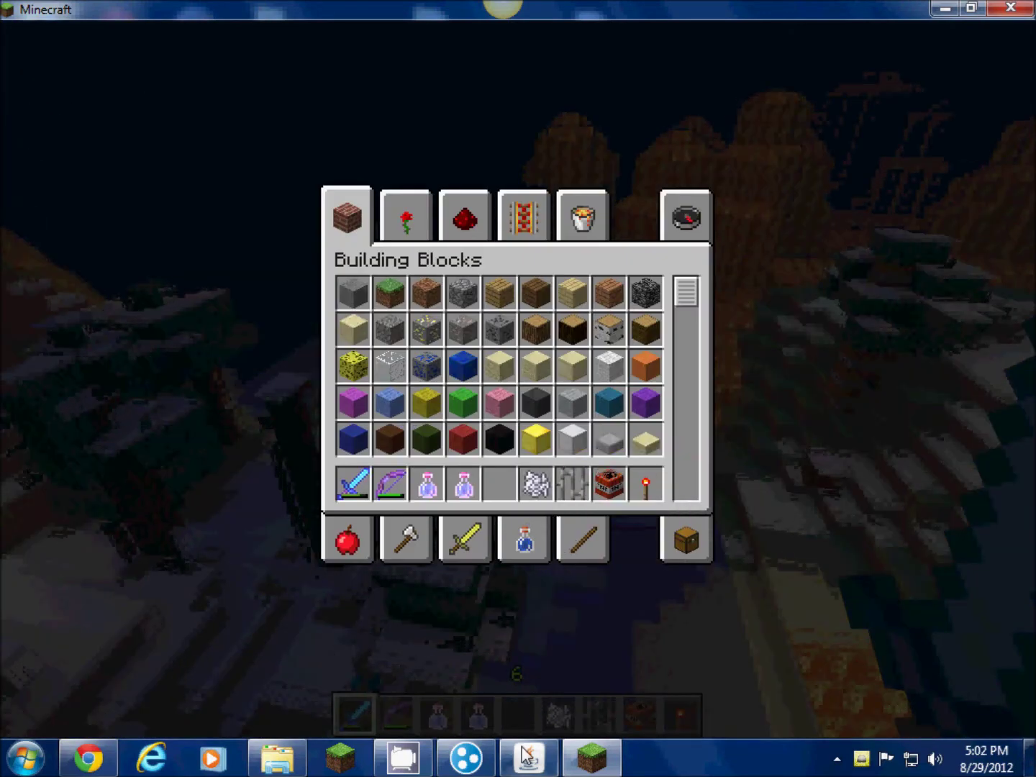
mouse_move(525, 754)
click(515, 723)
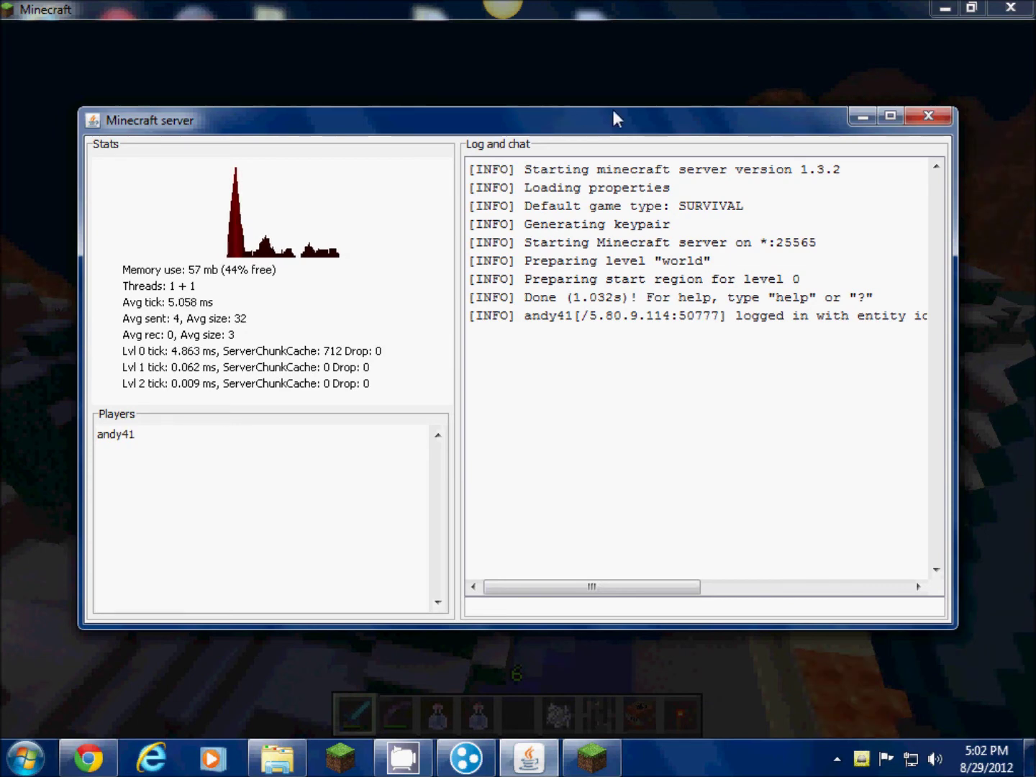
click(641, 81)
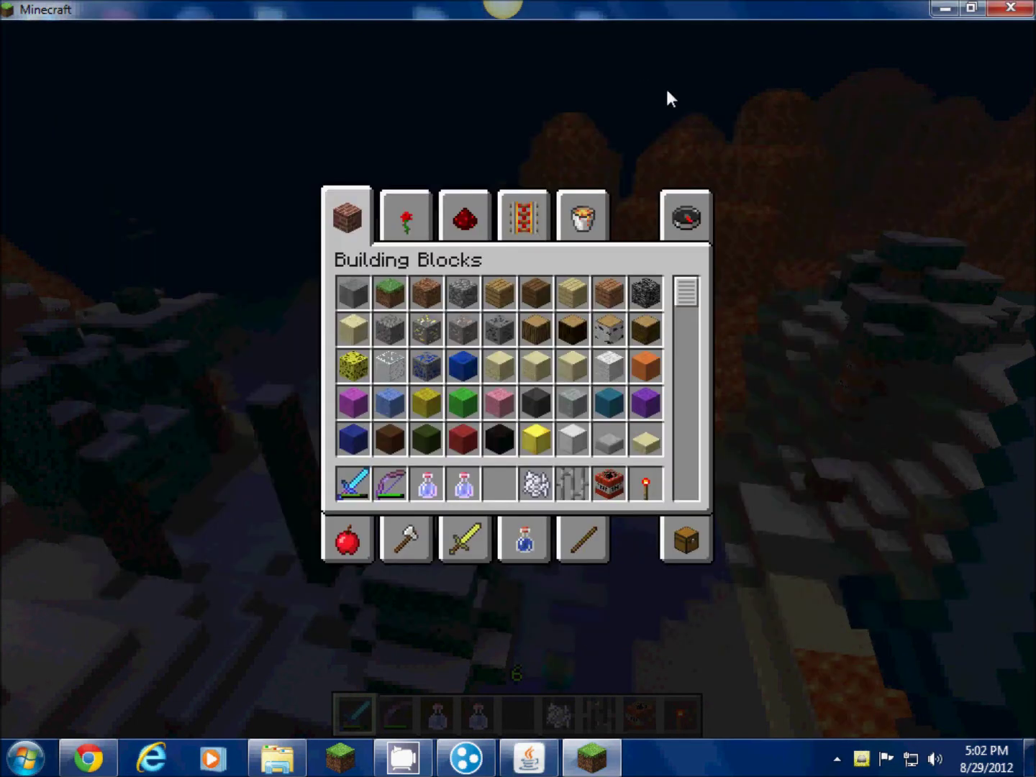
click(536, 767)
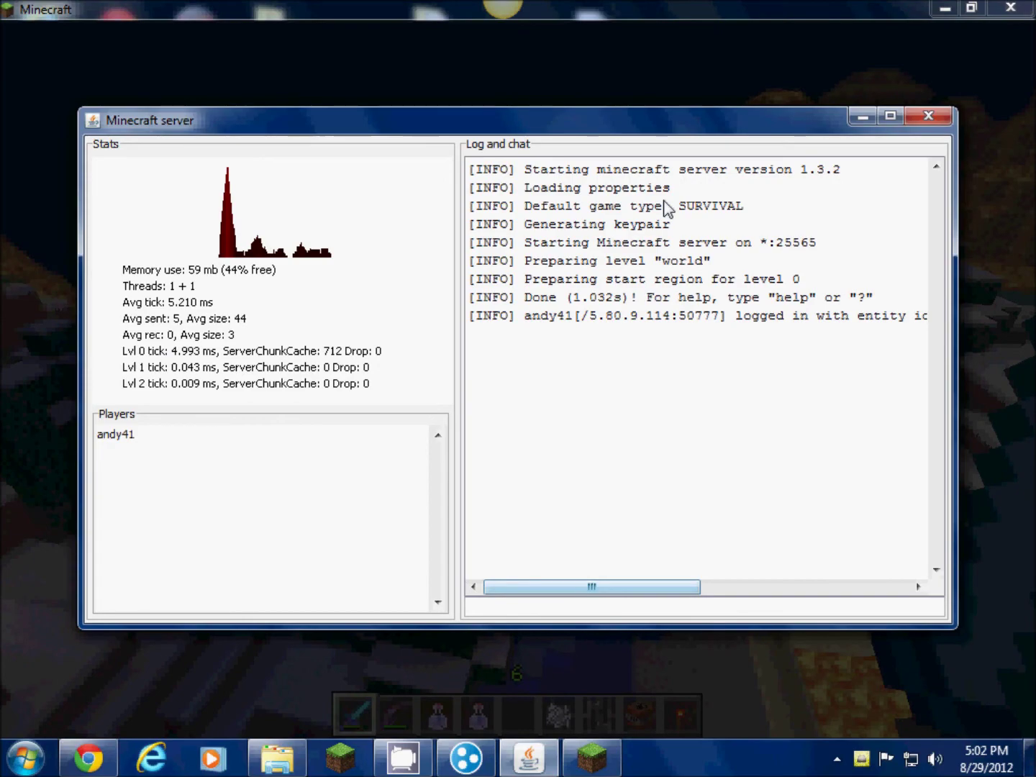
click(623, 89)
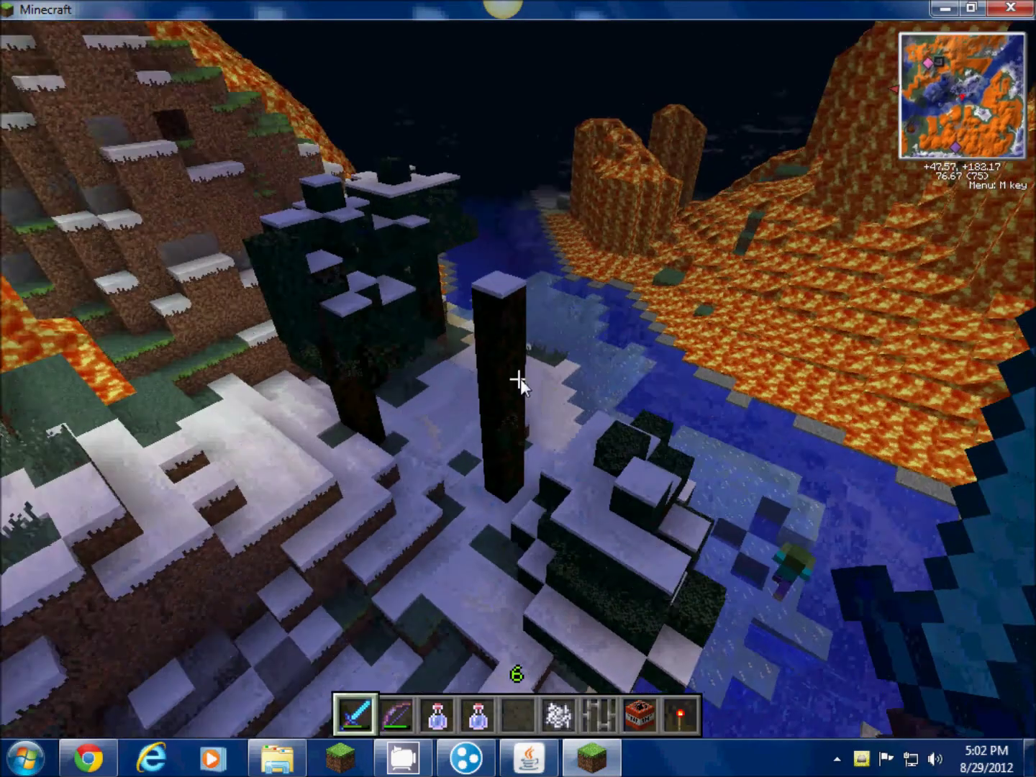
key(w)
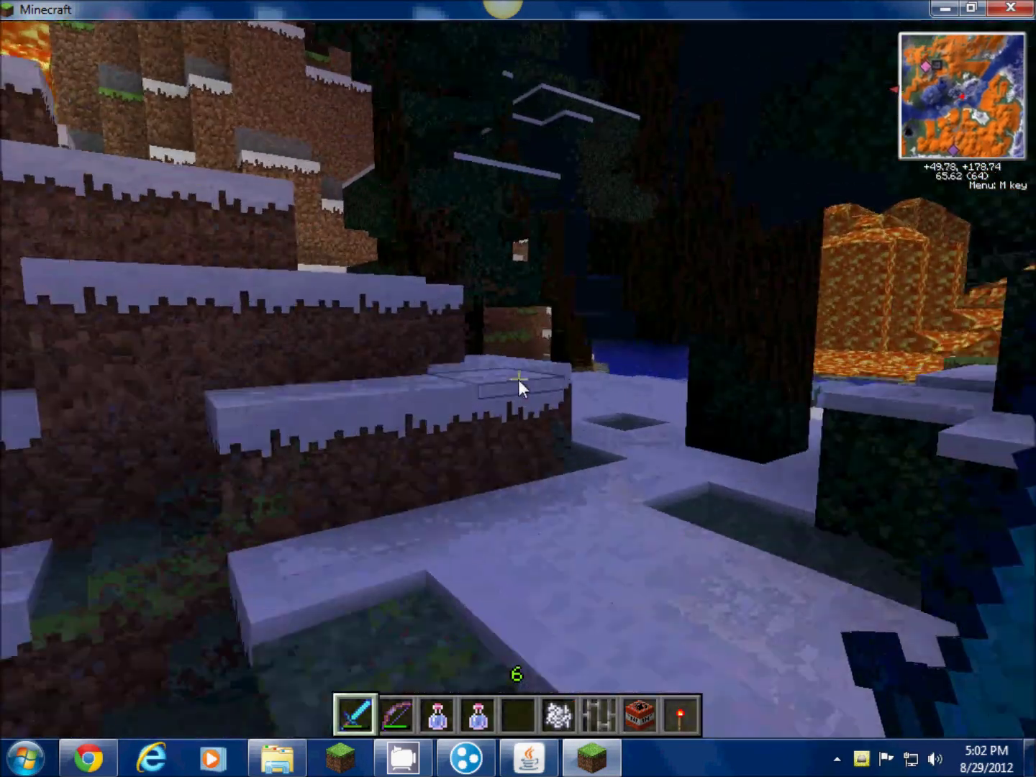
key(w)
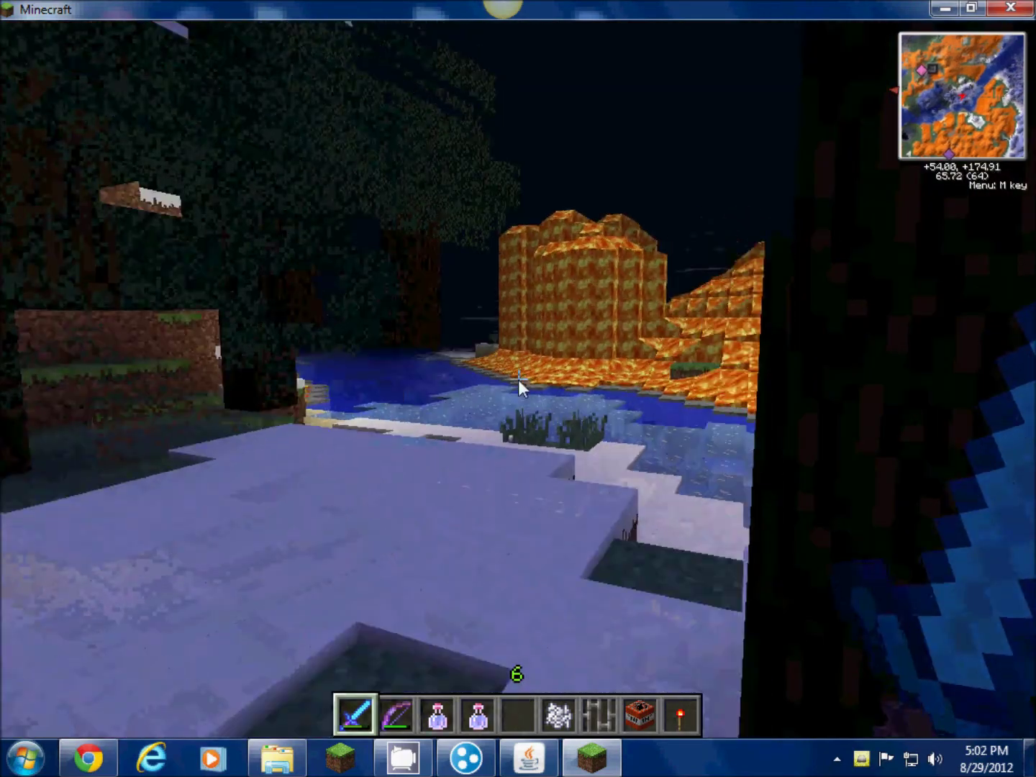
key(w)
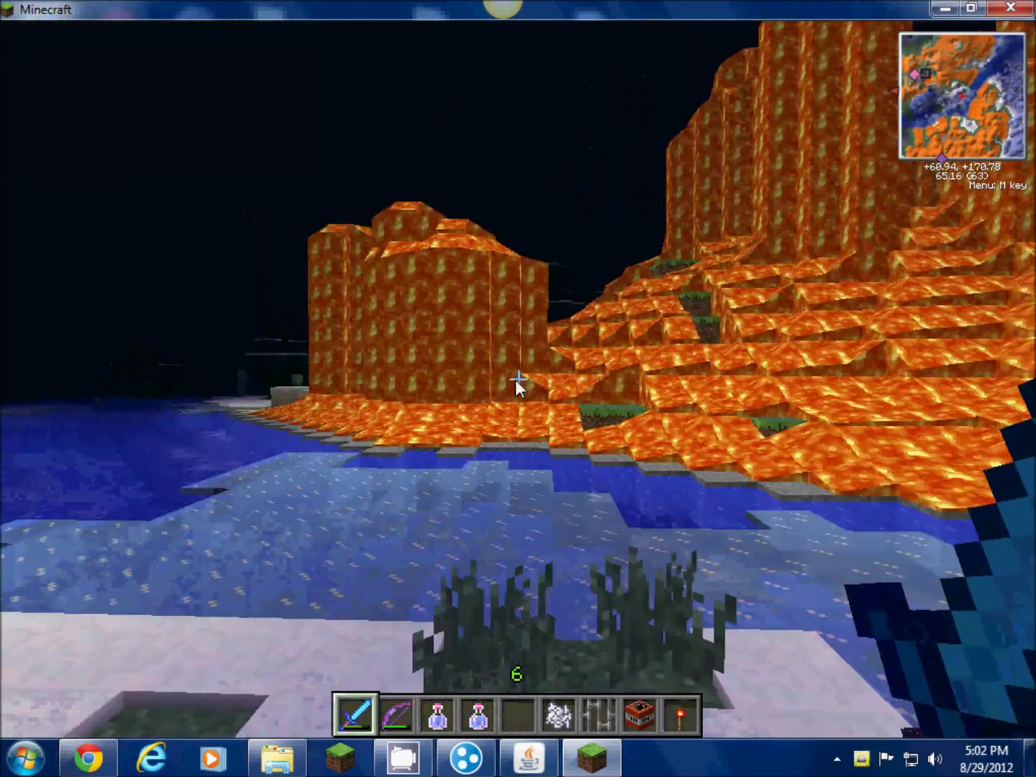
key(w)
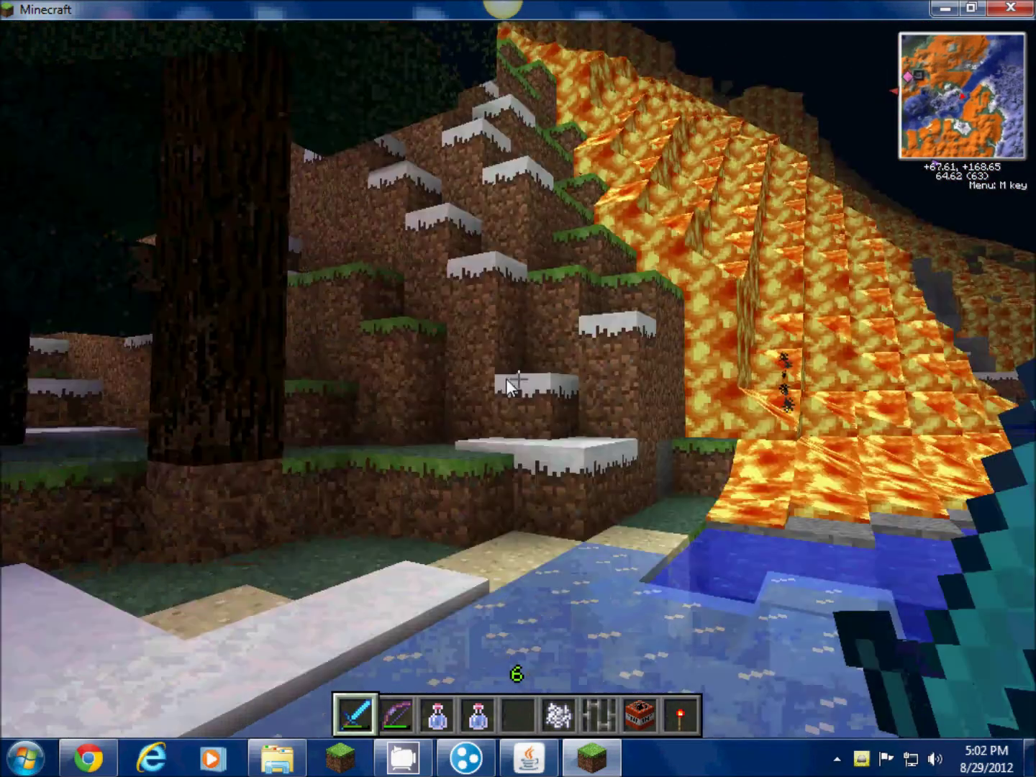
key(w)
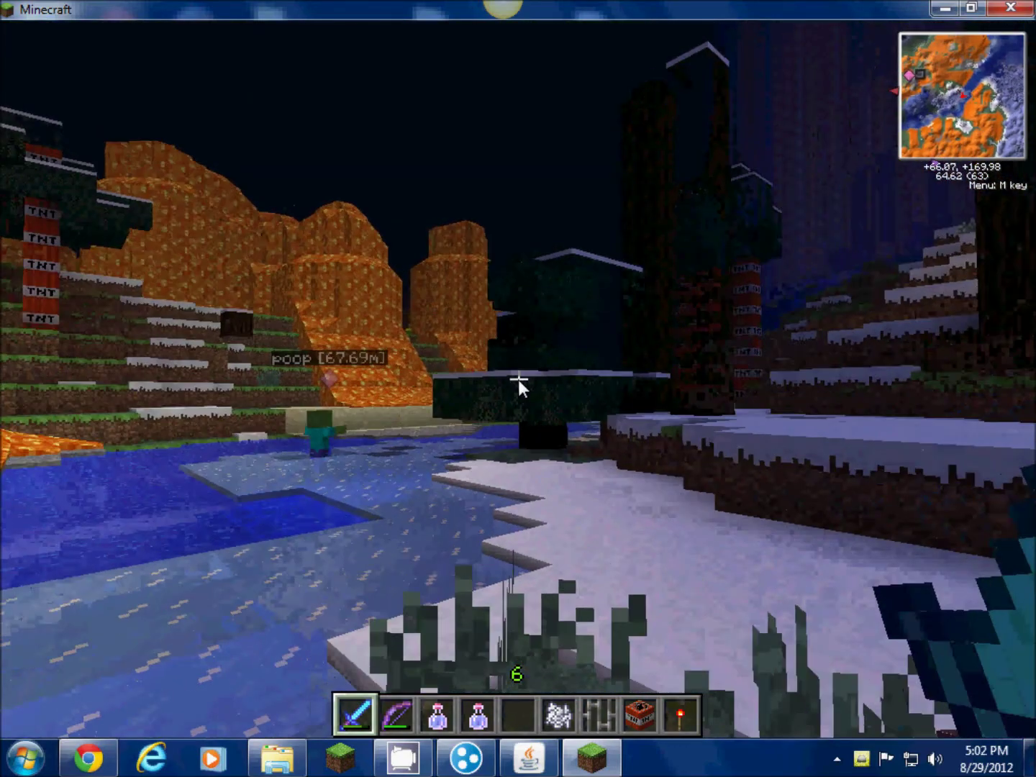
key(w)
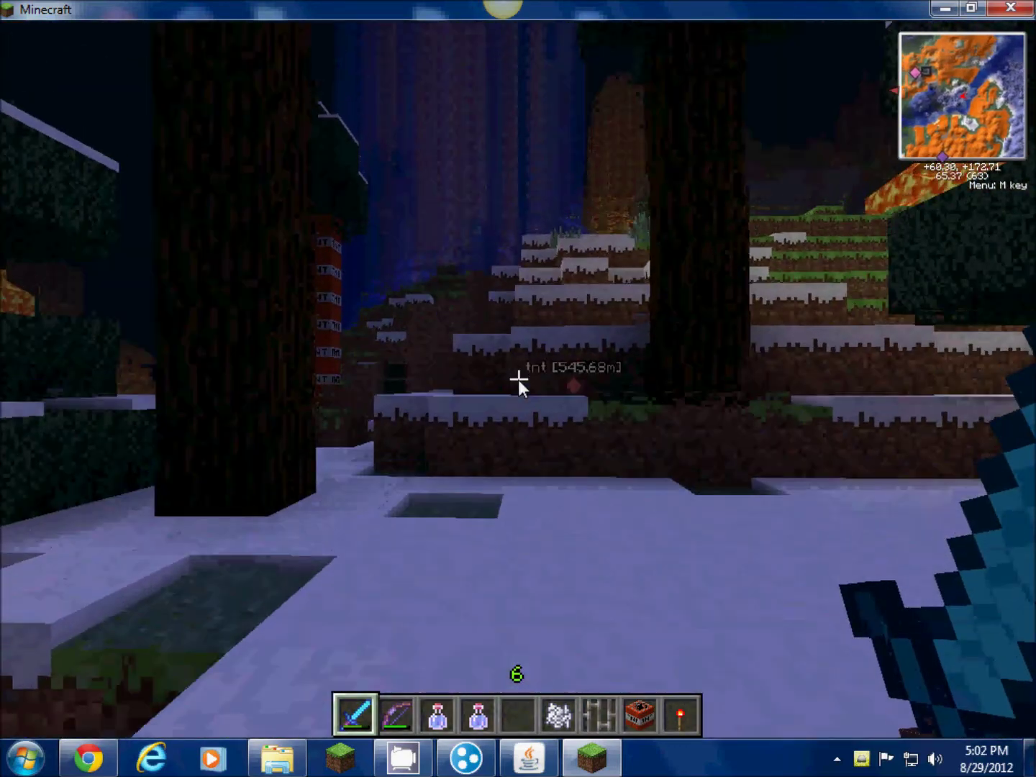
key(w)
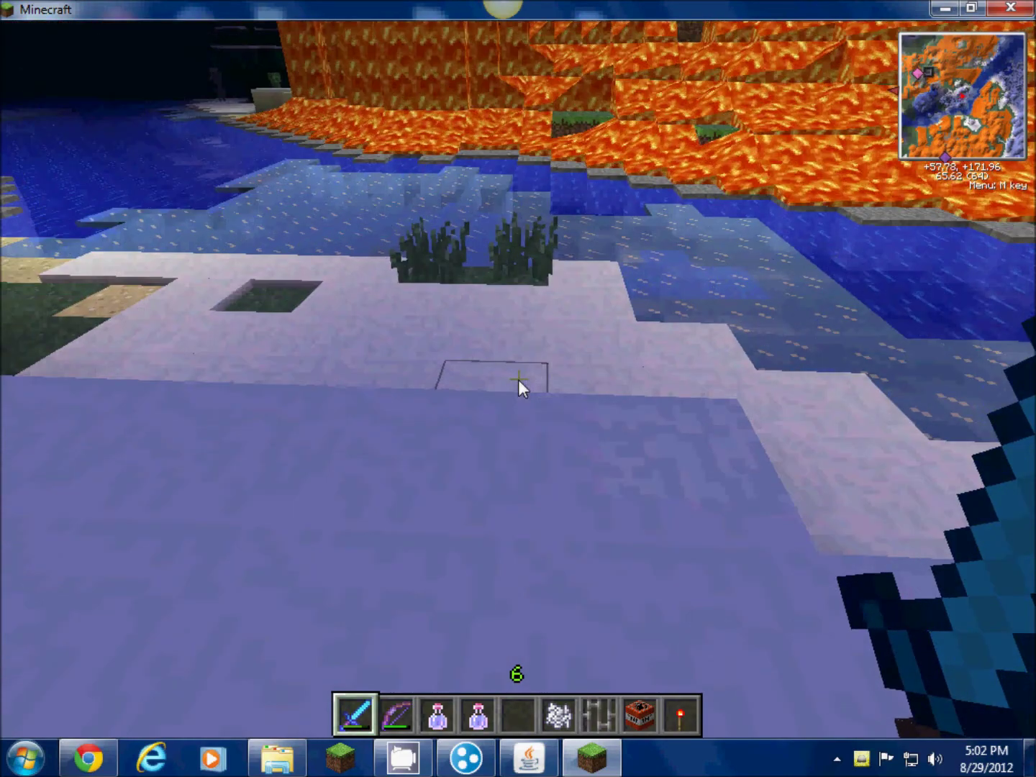
key(w)
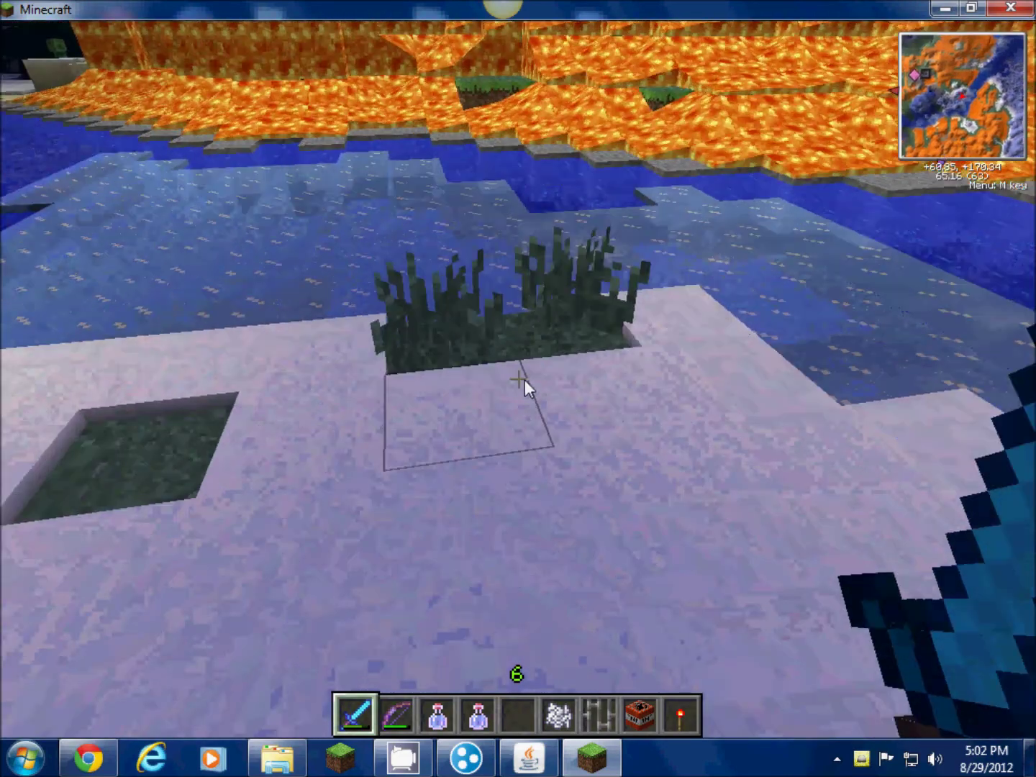
key(w)
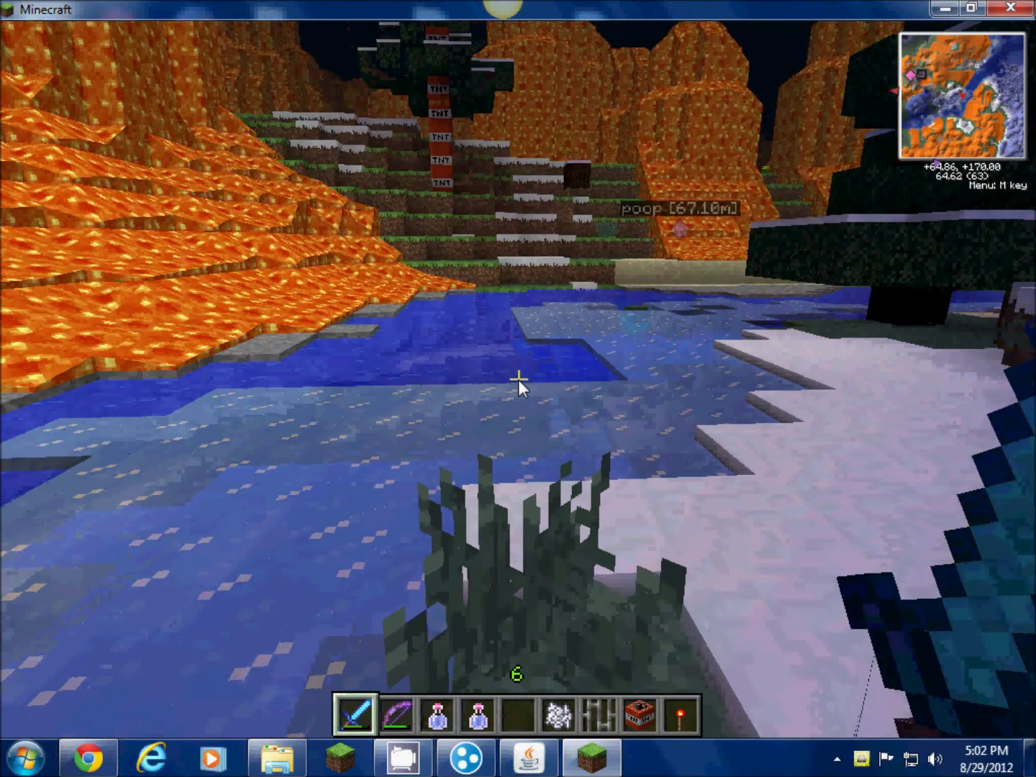